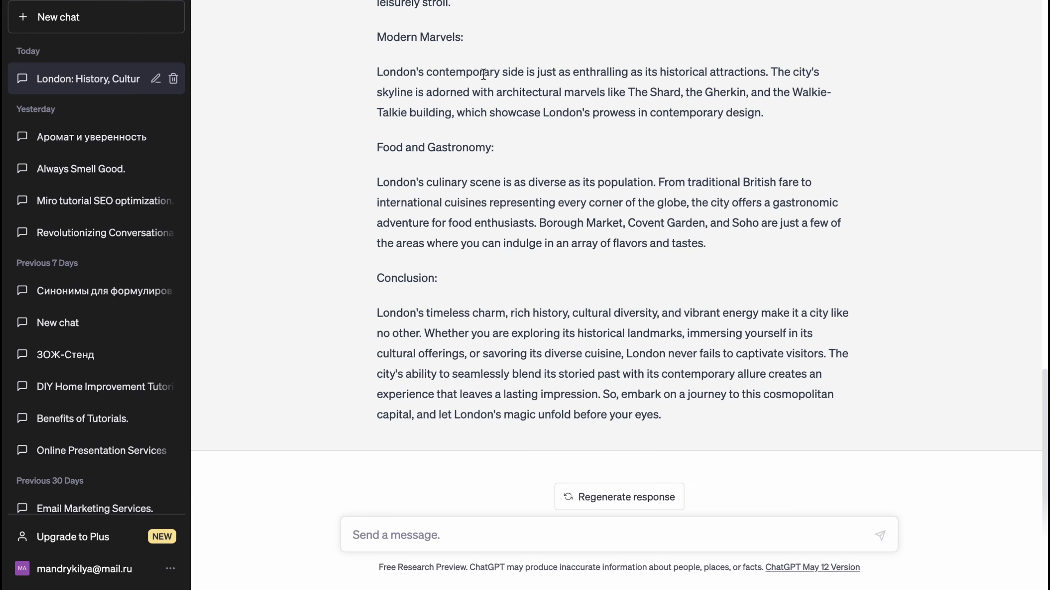
Copy the London article's text from the introduction paragraph through the first paragraph under "A Tapestry of History".
{"action": "scroll", "coordinate": [482, 77], "scroll_direction": "up", "scroll_amount": 2}
{"action": "scroll", "coordinate": [479, 164], "scroll_direction": "up", "scroll_amount": 15}
{"action": "left_click_drag", "start_coordinate": [377, 181], "coordinate": [534, 481]}
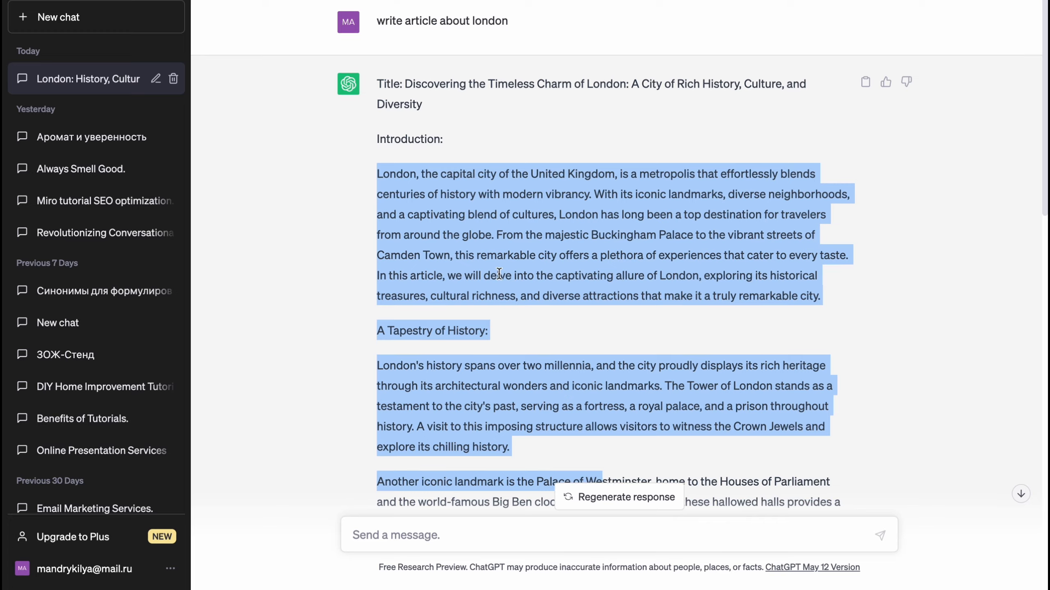
{"action": "scroll", "coordinate": [371, 150], "scroll_direction": "down", "scroll_amount": 1}
{"action": "left_click_drag", "start_coordinate": [371, 151], "coordinate": [591, 426]}
{"action": "key", "text": "ctrl+c"}
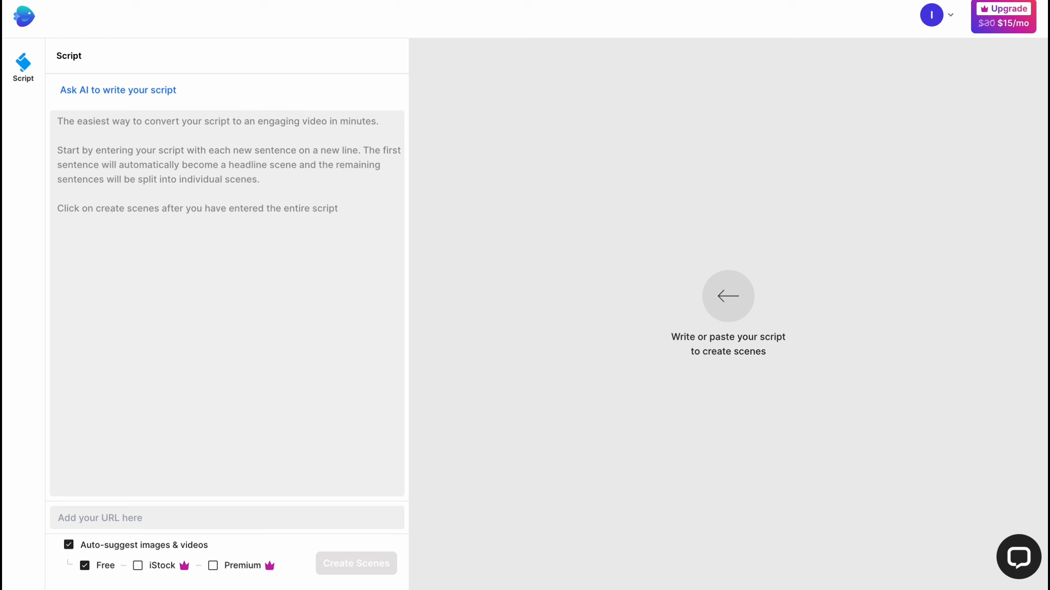
Switch to InVideo and paste the copied London article text as the video script.
{"action": "left_click", "coordinate": [237, 154]}
{"action": "key", "text": "ctrl+v"}
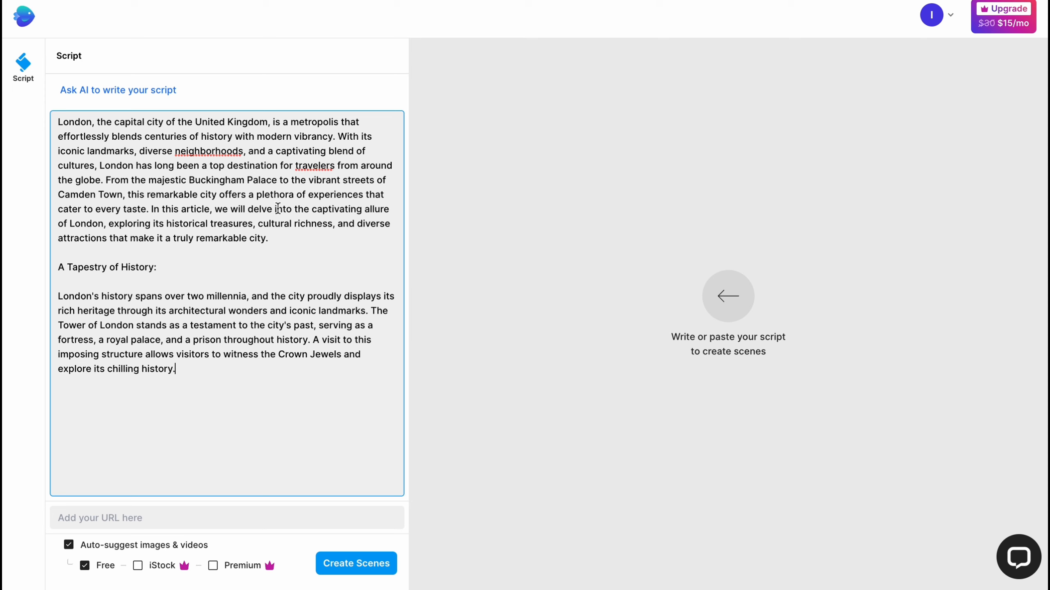
{"action": "left_click", "coordinate": [140, 152]}
Create scenes from the script, accepting the offer to rearrange the text into shorter scenes.
{"action": "left_click", "coordinate": [342, 562]}
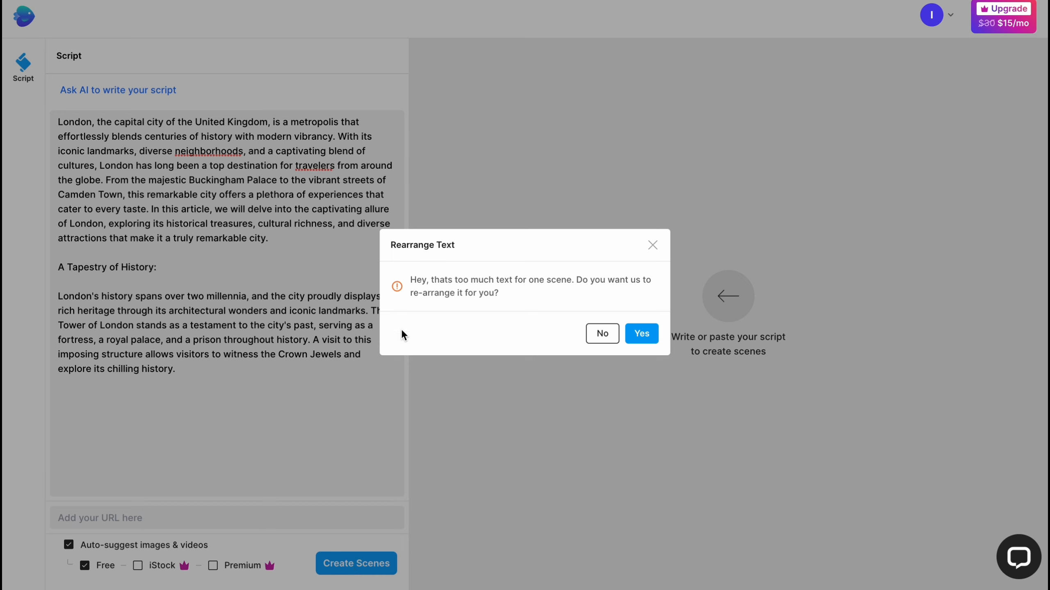
{"action": "left_click_drag", "start_coordinate": [391, 245], "coordinate": [523, 251]}
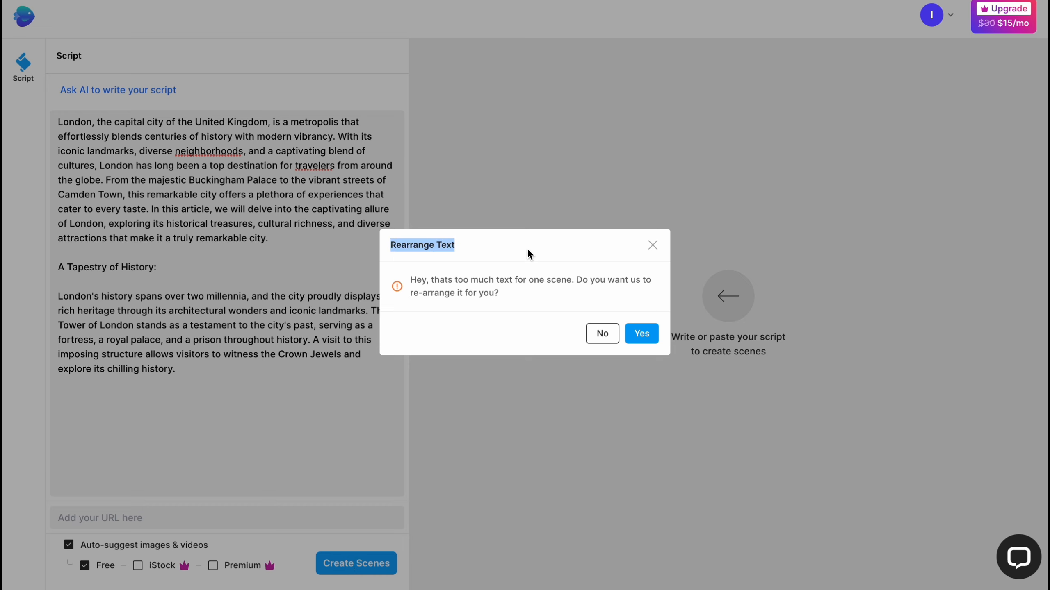
{"action": "left_click_drag", "start_coordinate": [576, 279], "coordinate": [629, 289]}
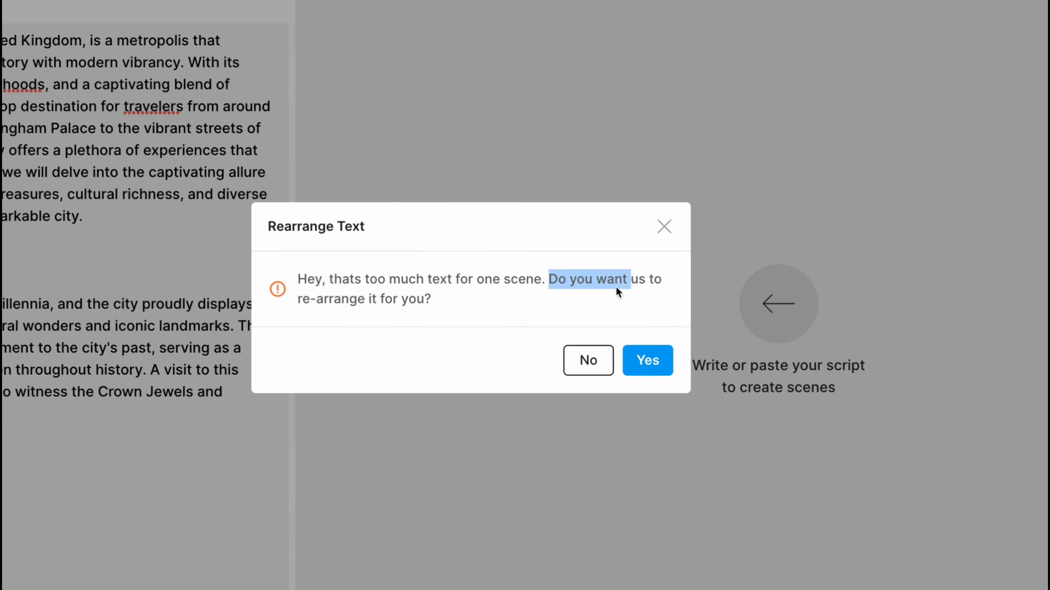
{"action": "left_click", "coordinate": [641, 334]}
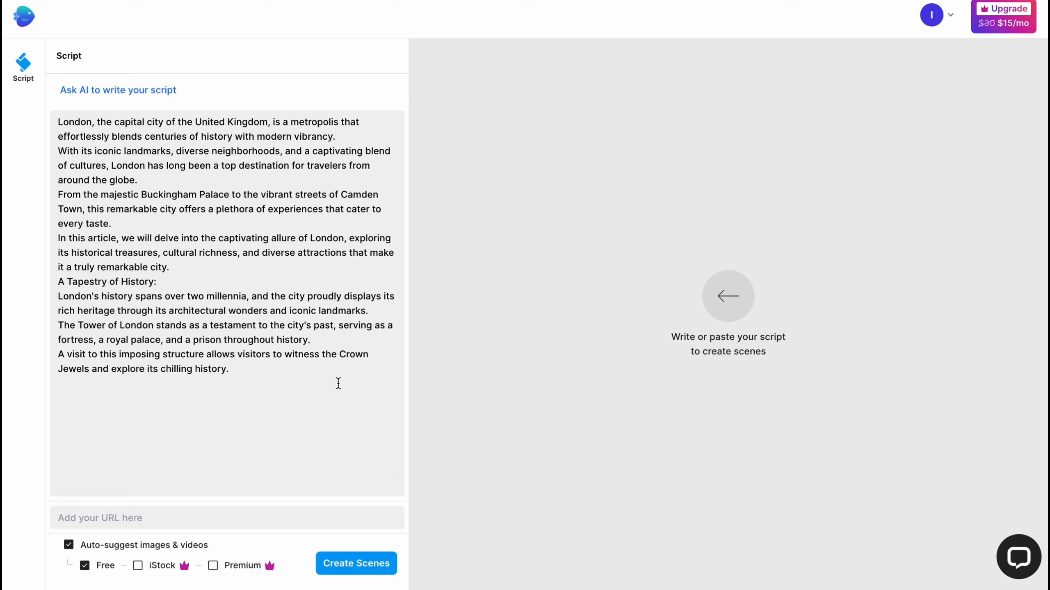
{"action": "left_click", "coordinate": [372, 567]}
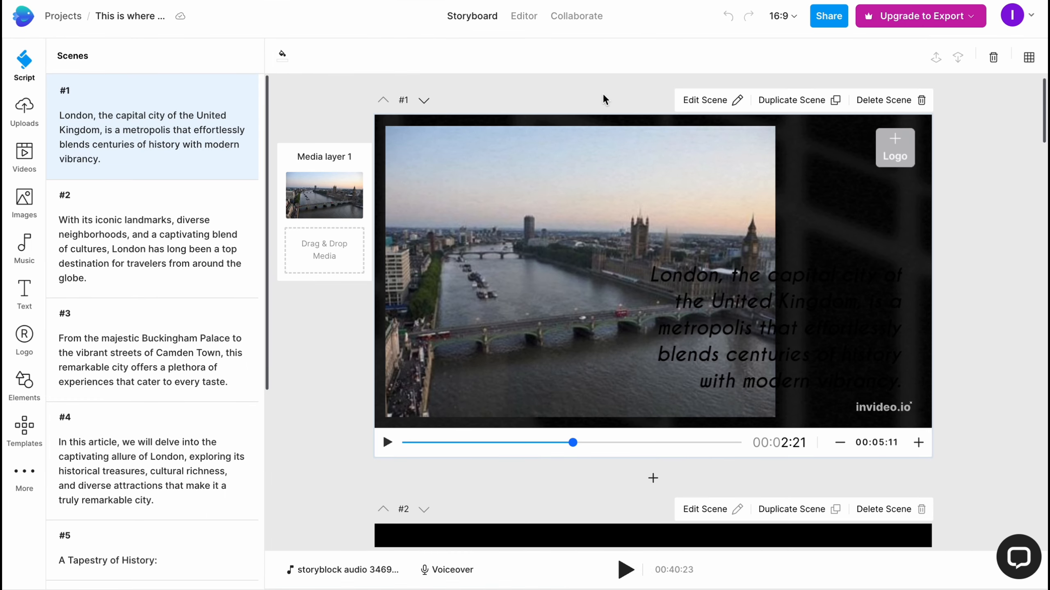
Look through the storyboard's generated scenes, their media, the script text of each scene and the project's uploads.
{"action": "scroll", "coordinate": [531, 104], "scroll_direction": "down", "scroll_amount": 15}
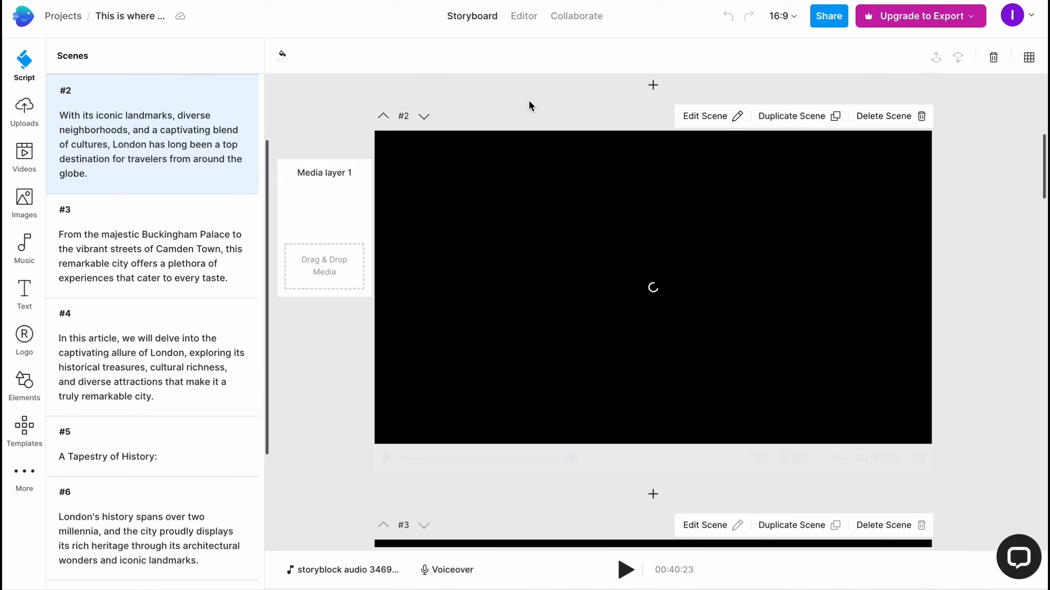
{"action": "scroll", "coordinate": [542, 130], "scroll_direction": "down", "scroll_amount": 5}
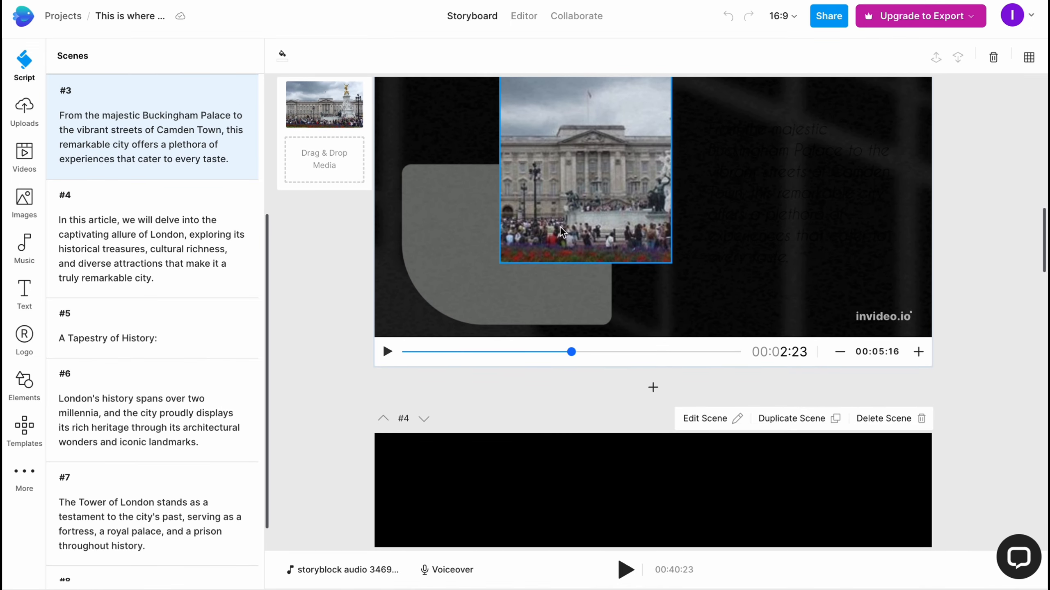
{"action": "scroll", "coordinate": [561, 232], "scroll_direction": "up", "scroll_amount": 10}
{"action": "scroll", "coordinate": [562, 236], "scroll_direction": "up", "scroll_amount": 2}
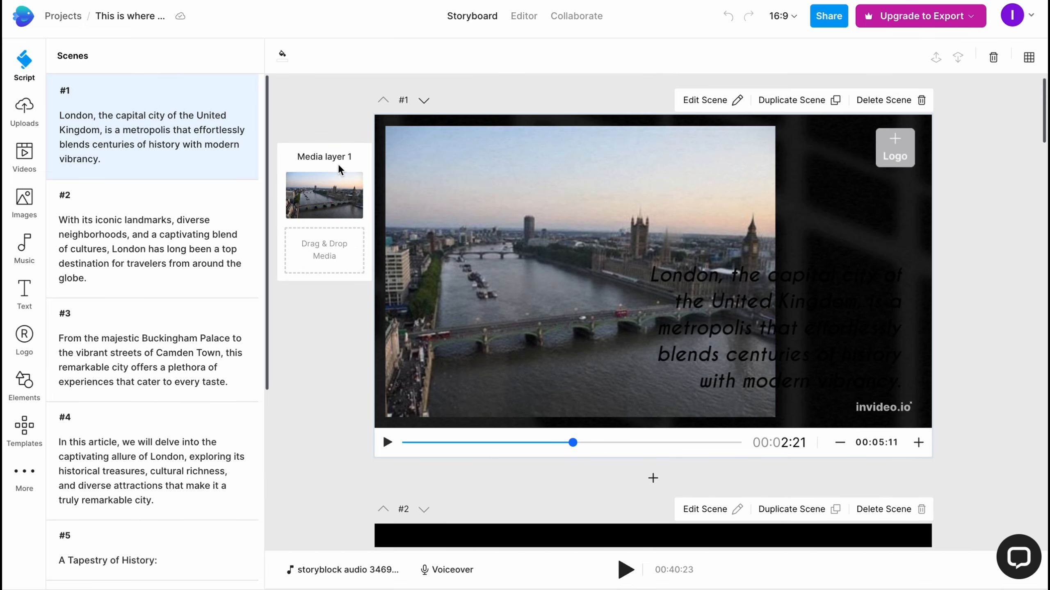
{"action": "scroll", "coordinate": [149, 434], "scroll_direction": "down", "scroll_amount": 6}
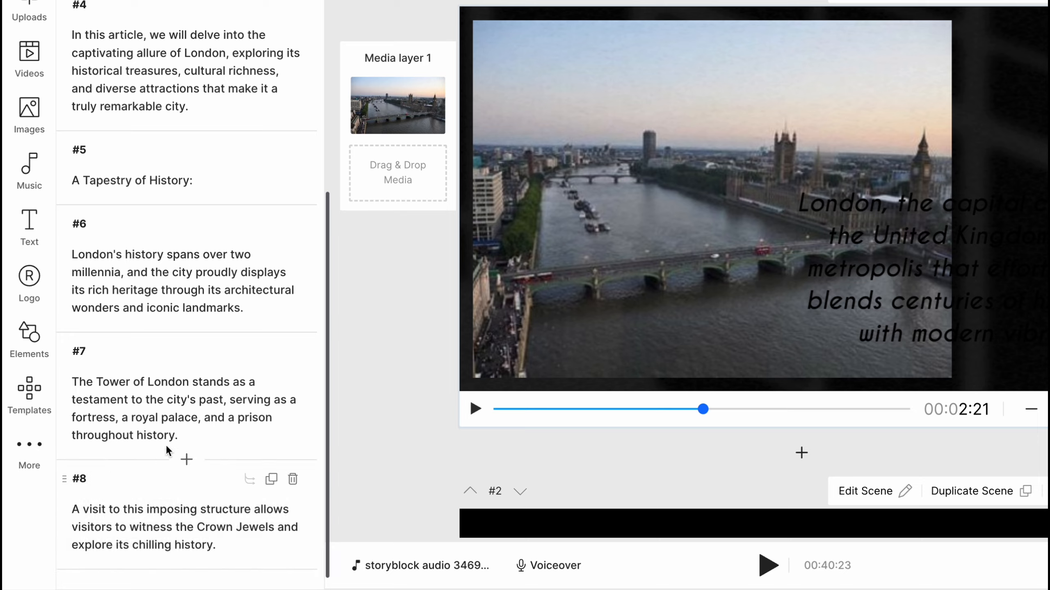
{"action": "scroll", "coordinate": [149, 393], "scroll_direction": "up", "scroll_amount": 6}
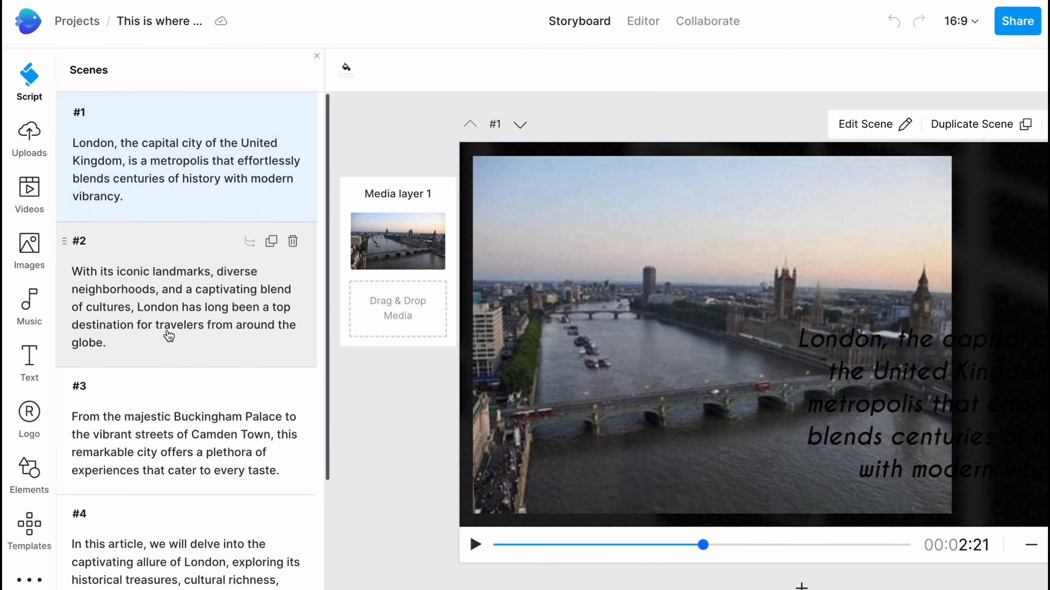
{"action": "left_click", "coordinate": [29, 134]}
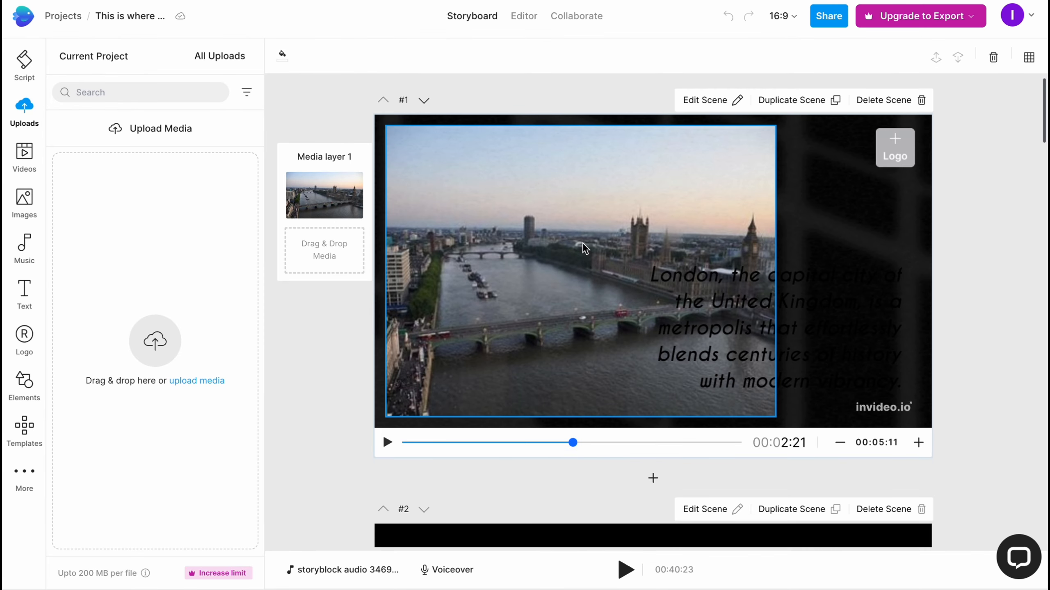
{"action": "left_click", "coordinate": [560, 205]}
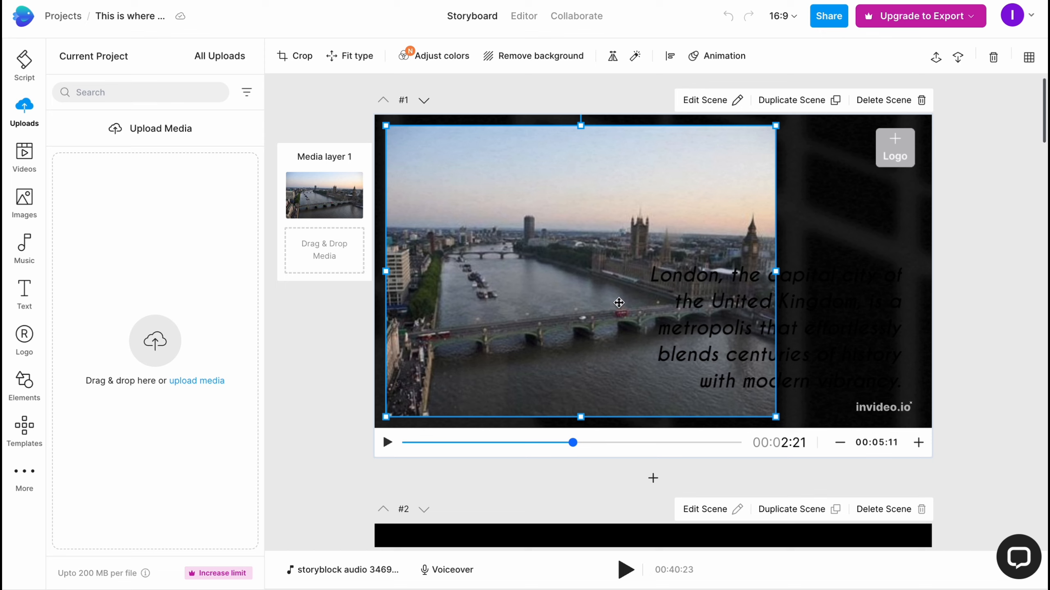
{"action": "scroll", "coordinate": [629, 304], "scroll_direction": "down", "scroll_amount": 15}
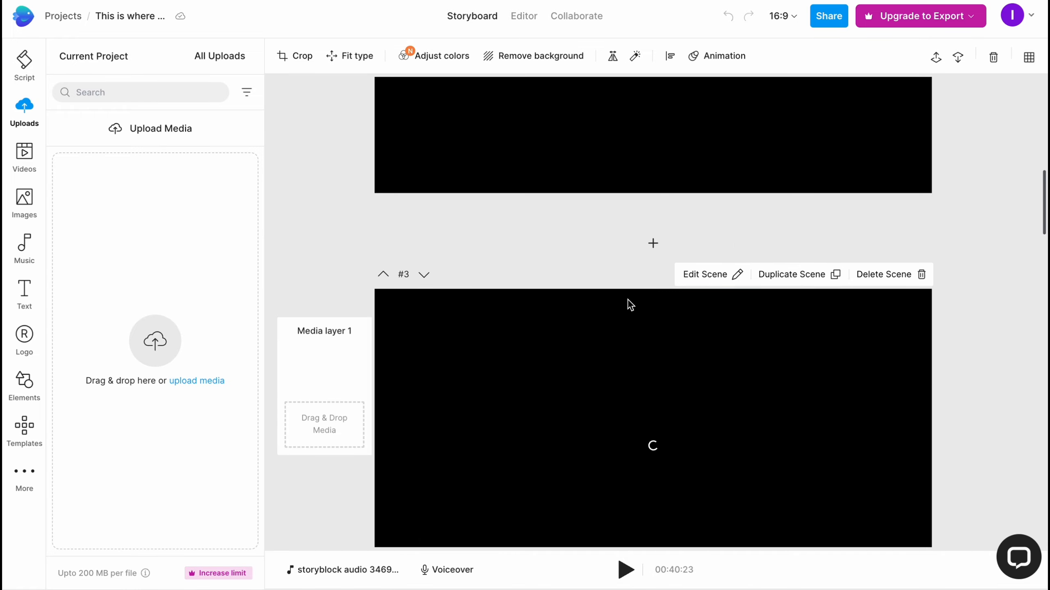
{"action": "scroll", "coordinate": [628, 304], "scroll_direction": "up", "scroll_amount": 4}
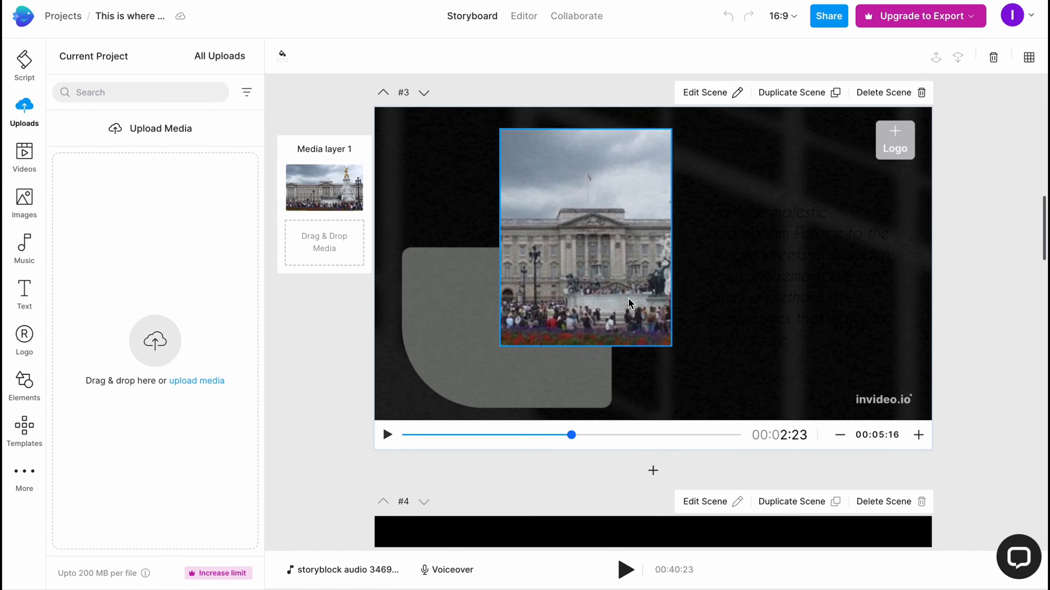
{"action": "scroll", "coordinate": [628, 297], "scroll_direction": "up", "scroll_amount": 12}
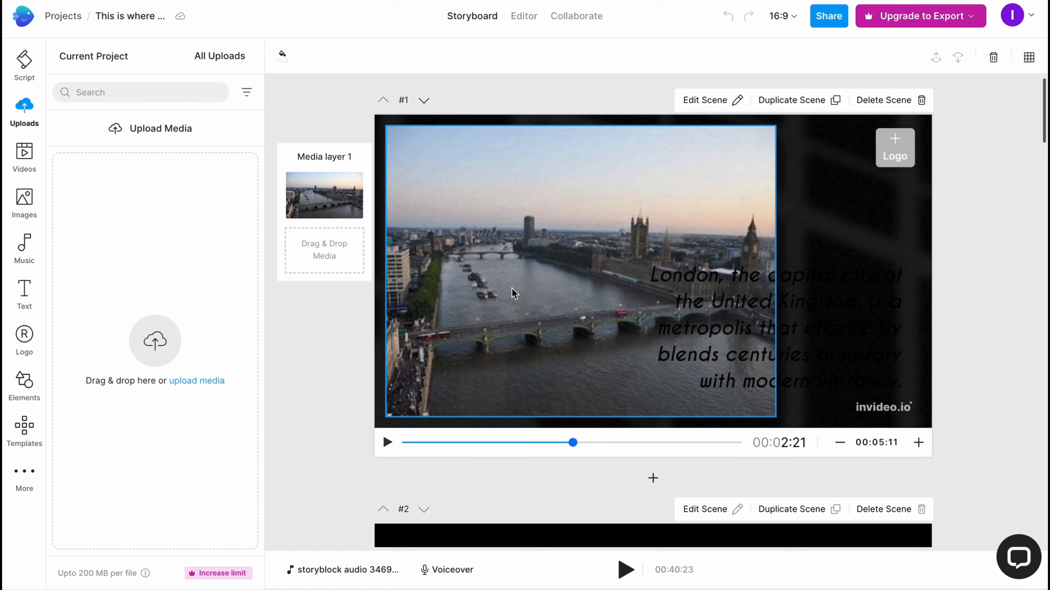
Browse the stock video library for clips that could be added to the scenes.
{"action": "left_click", "coordinate": [21, 155]}
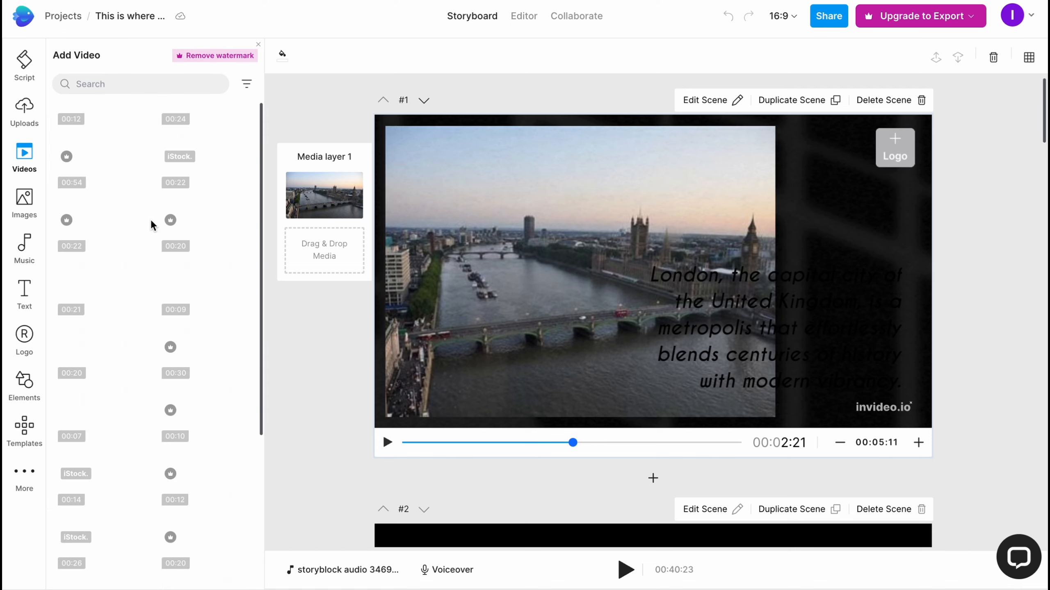
{"action": "scroll", "coordinate": [165, 256], "scroll_direction": "down", "scroll_amount": 7}
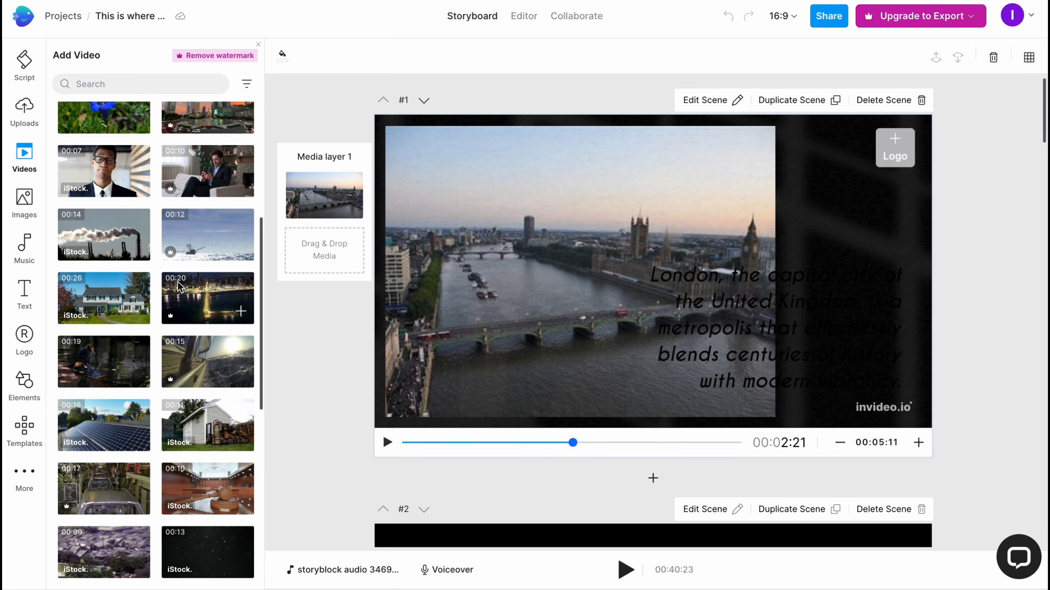
{"action": "scroll", "coordinate": [183, 286], "scroll_direction": "down", "scroll_amount": 7}
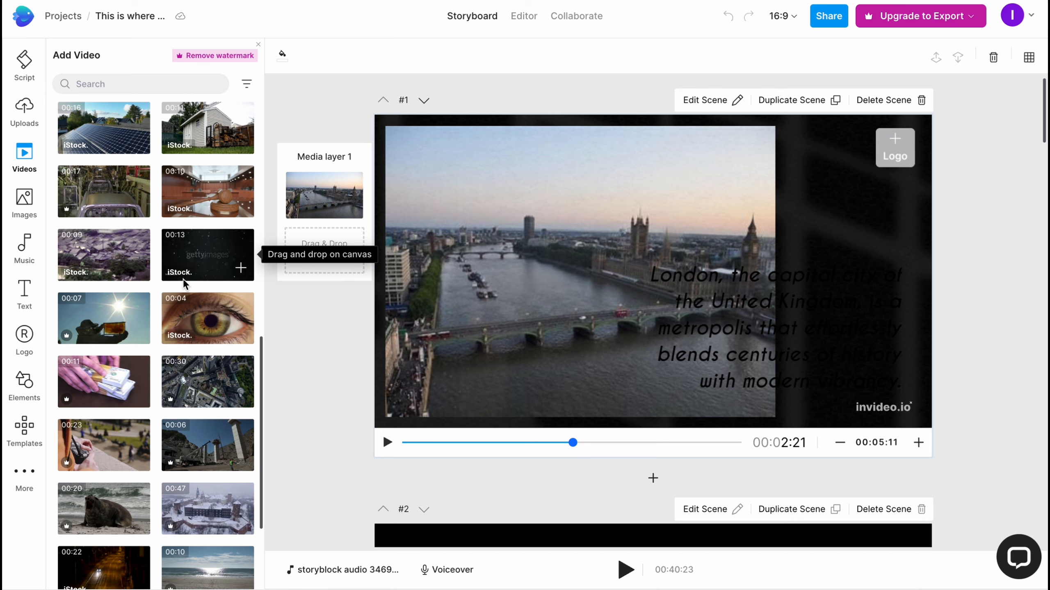
{"action": "scroll", "coordinate": [188, 283], "scroll_direction": "down", "scroll_amount": 2}
{"action": "scroll", "coordinate": [188, 282], "scroll_direction": "down", "scroll_amount": 3}
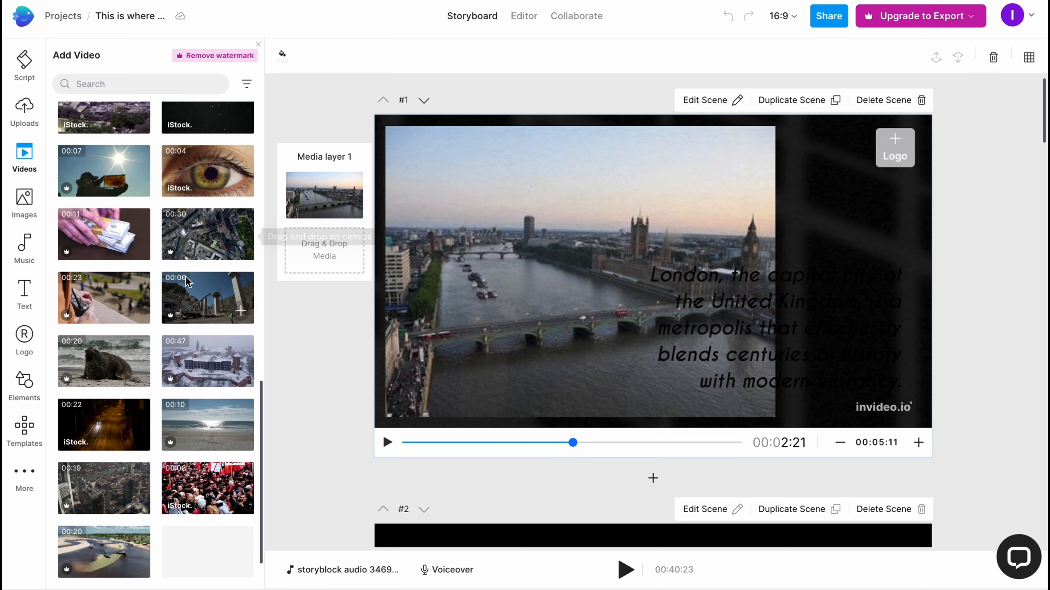
{"action": "scroll", "coordinate": [188, 282], "scroll_direction": "up", "scroll_amount": 12}
{"action": "scroll", "coordinate": [187, 283], "scroll_direction": "up", "scroll_amount": 4}
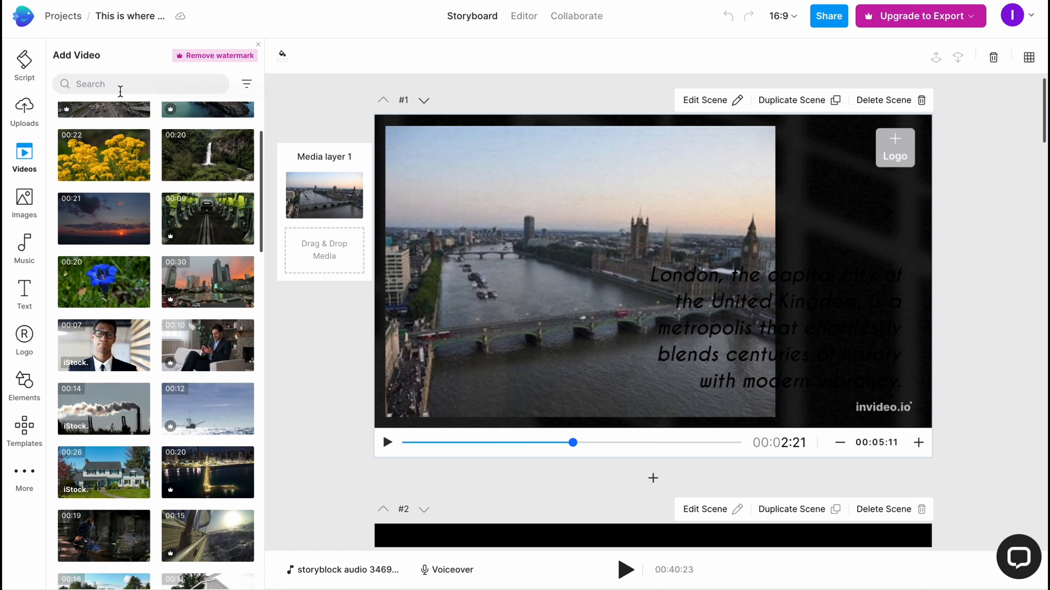
Search the stock videos for "london" and replace scene 1's river image with the 16-second Big Ben clip, untrimmed.
{"action": "left_click", "coordinate": [117, 84]}
{"action": "type", "text": "lo"}
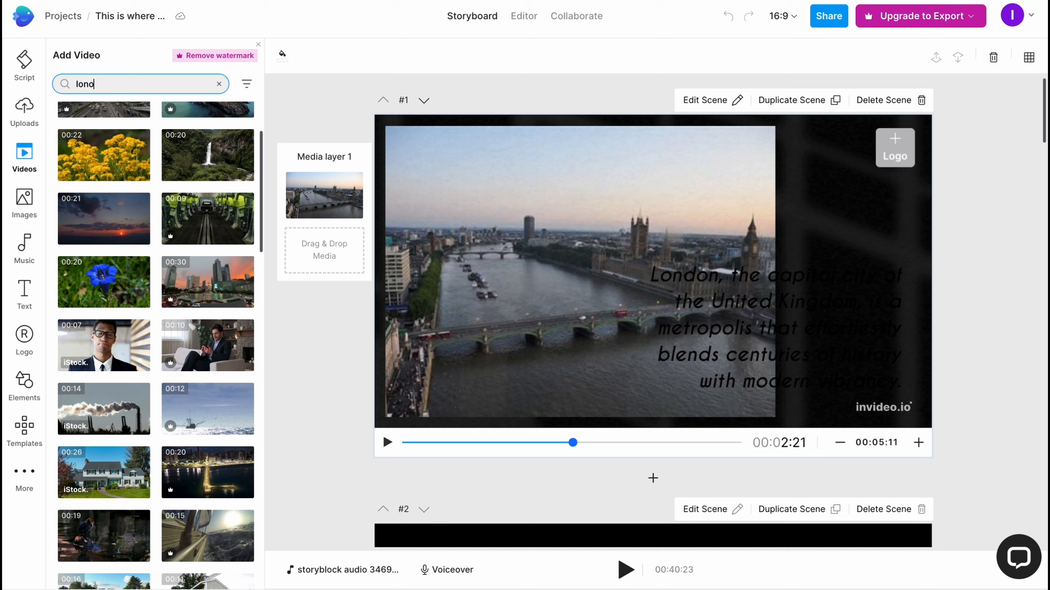
{"action": "type", "text": "no"}
{"action": "key", "text": "BackSpace"}
{"action": "type", "text": "don"}
{"action": "key", "text": "Return"}
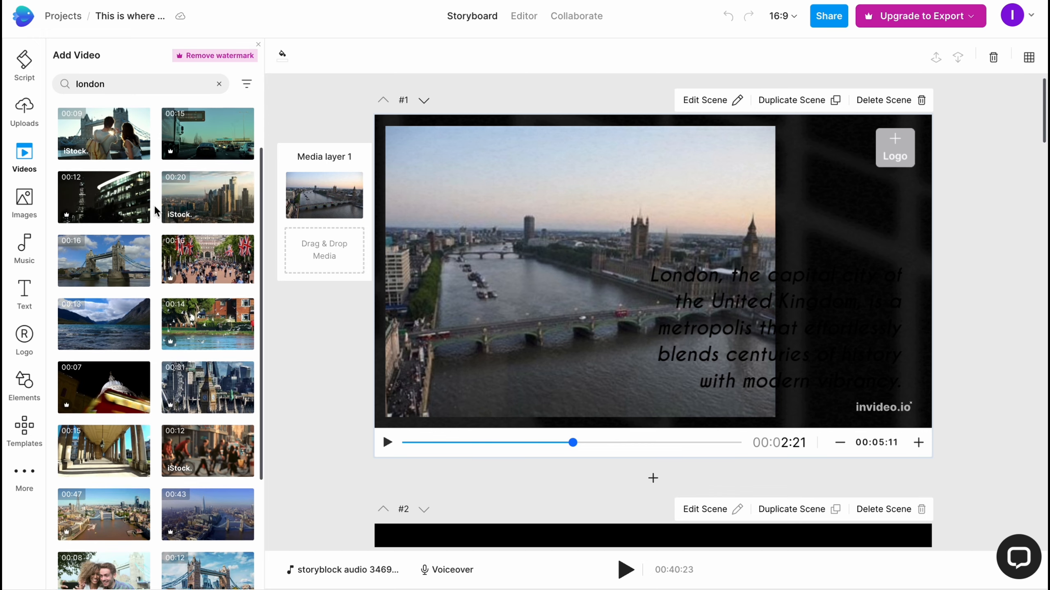
{"action": "scroll", "coordinate": [124, 182], "scroll_direction": "up", "scroll_amount": 2}
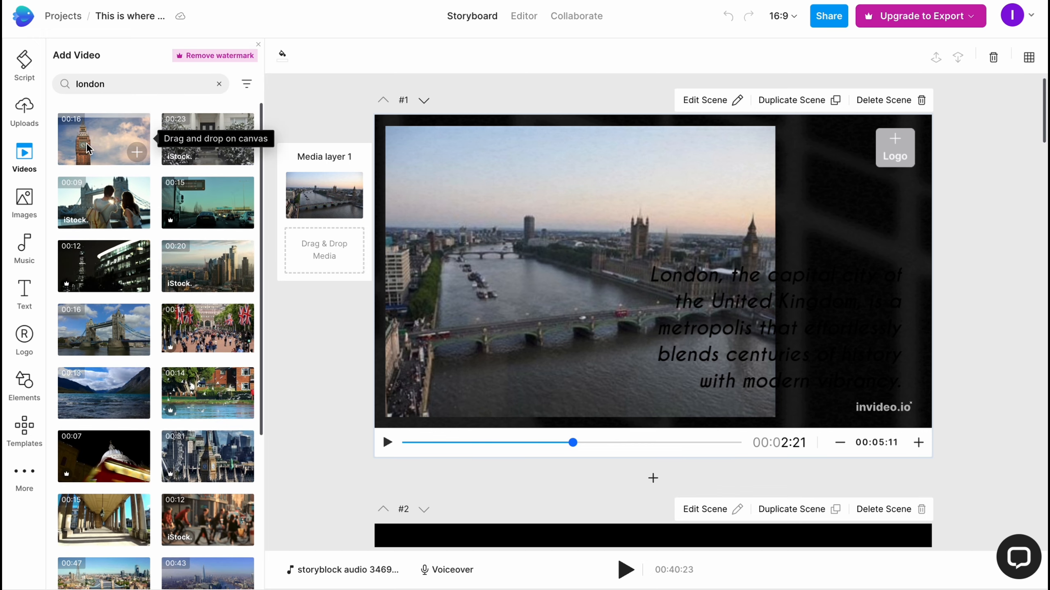
{"action": "left_click_drag", "start_coordinate": [87, 147], "coordinate": [565, 298]}
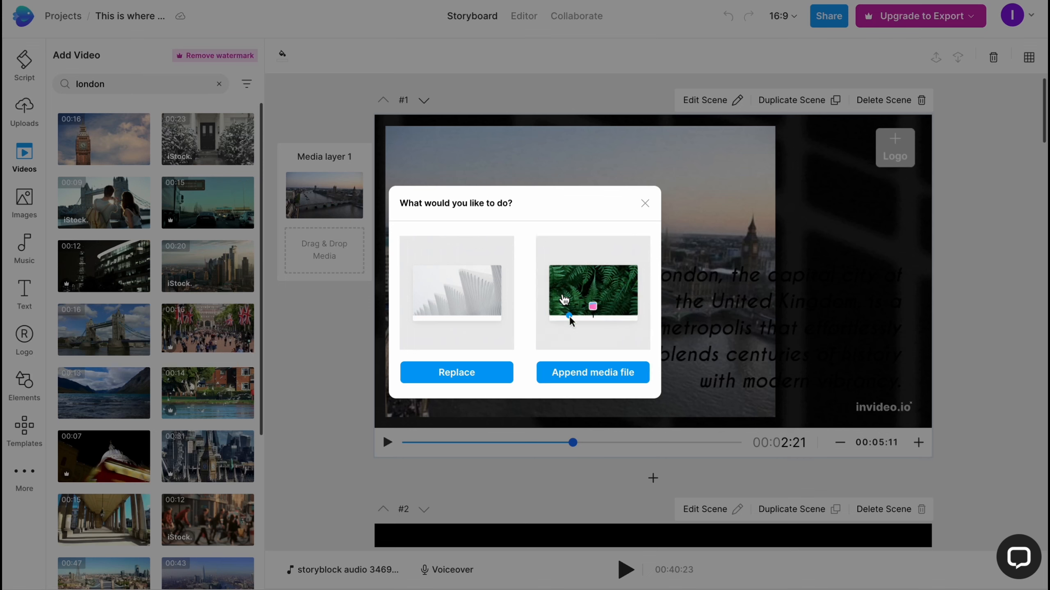
{"action": "left_click", "coordinate": [468, 371]}
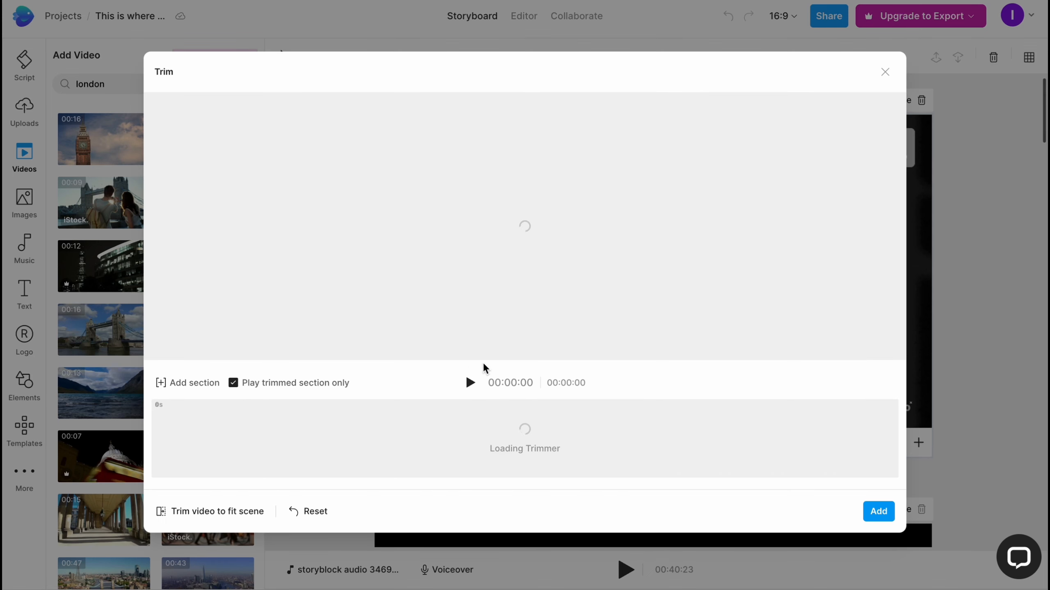
{"action": "left_click", "coordinate": [880, 511]}
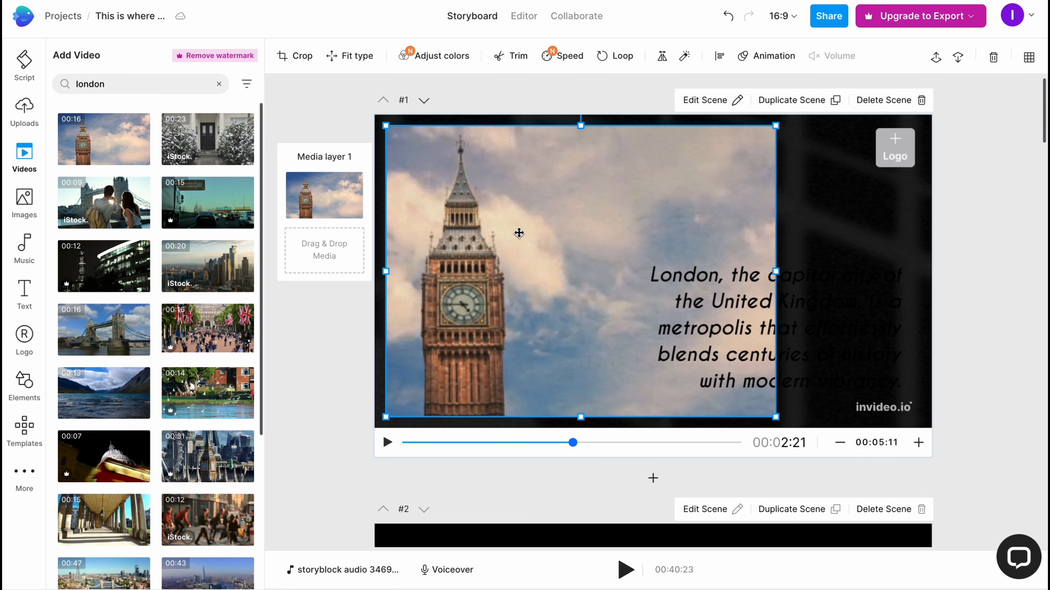
Examine the stock images, the music moods and the available text styles, including Typography, Minimalist and Social Media & CTA.
{"action": "left_click", "coordinate": [30, 198]}
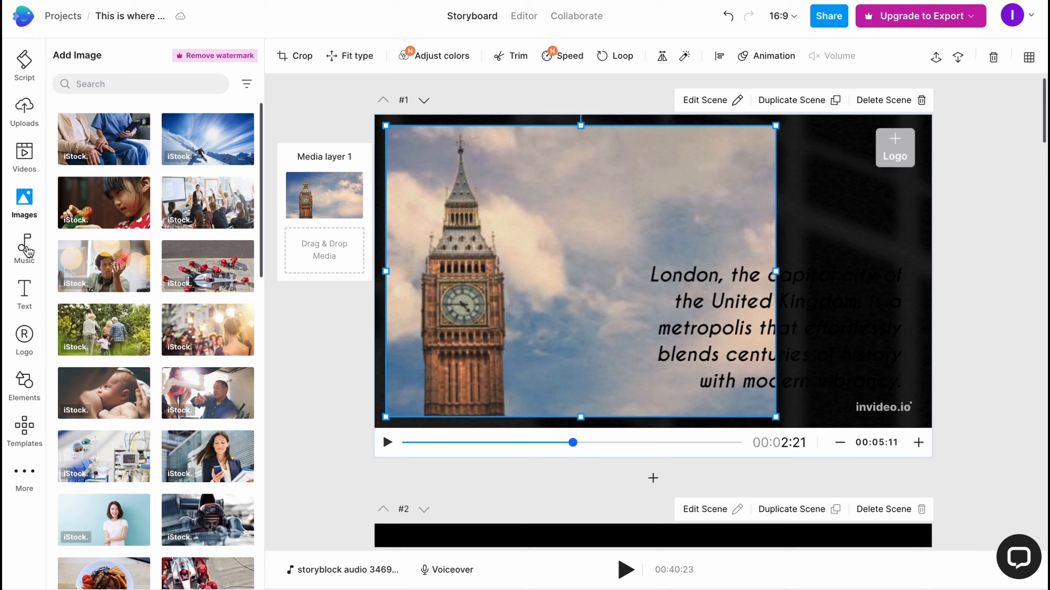
{"action": "left_click", "coordinate": [26, 248]}
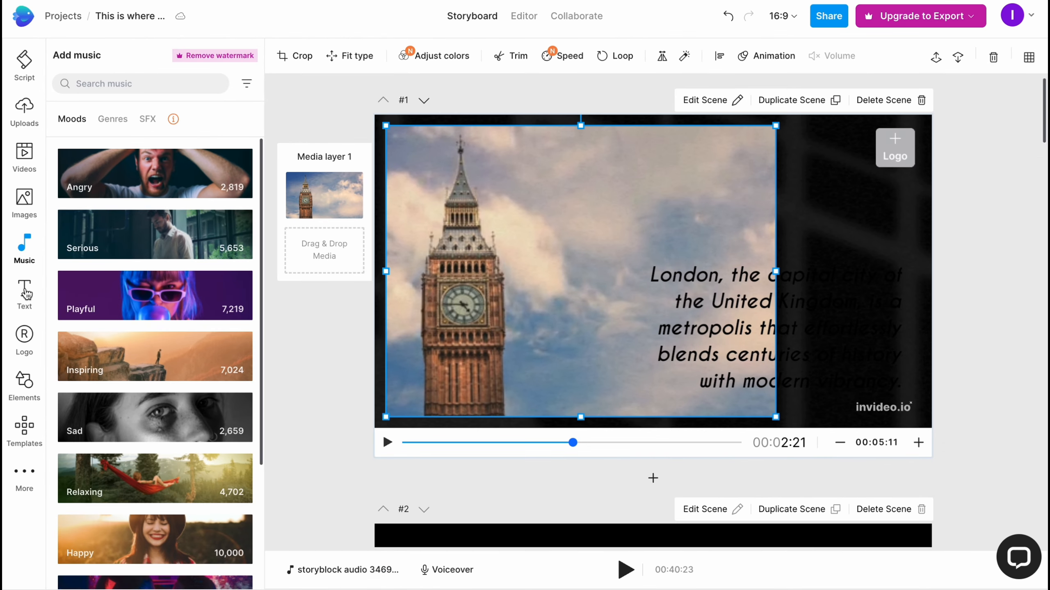
{"action": "left_click", "coordinate": [25, 292]}
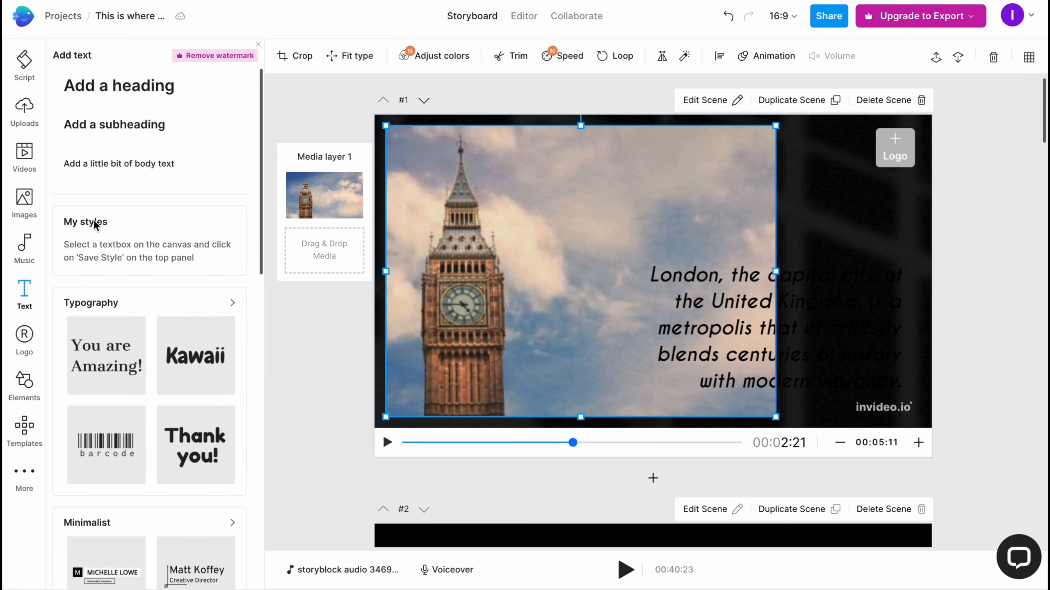
{"action": "scroll", "coordinate": [152, 268], "scroll_direction": "down", "scroll_amount": 3}
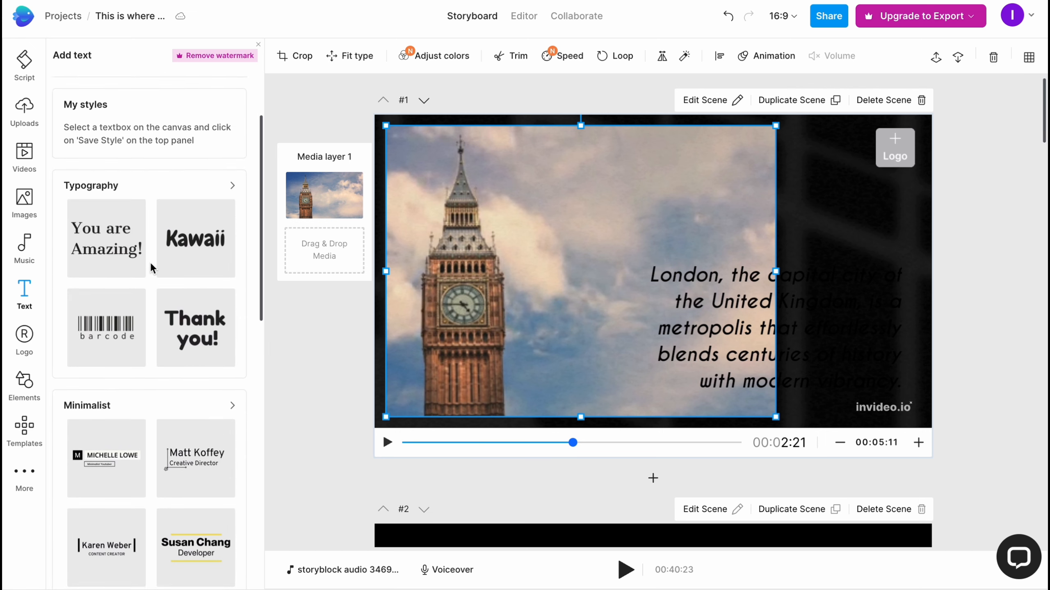
{"action": "scroll", "coordinate": [152, 268], "scroll_direction": "down", "scroll_amount": 4}
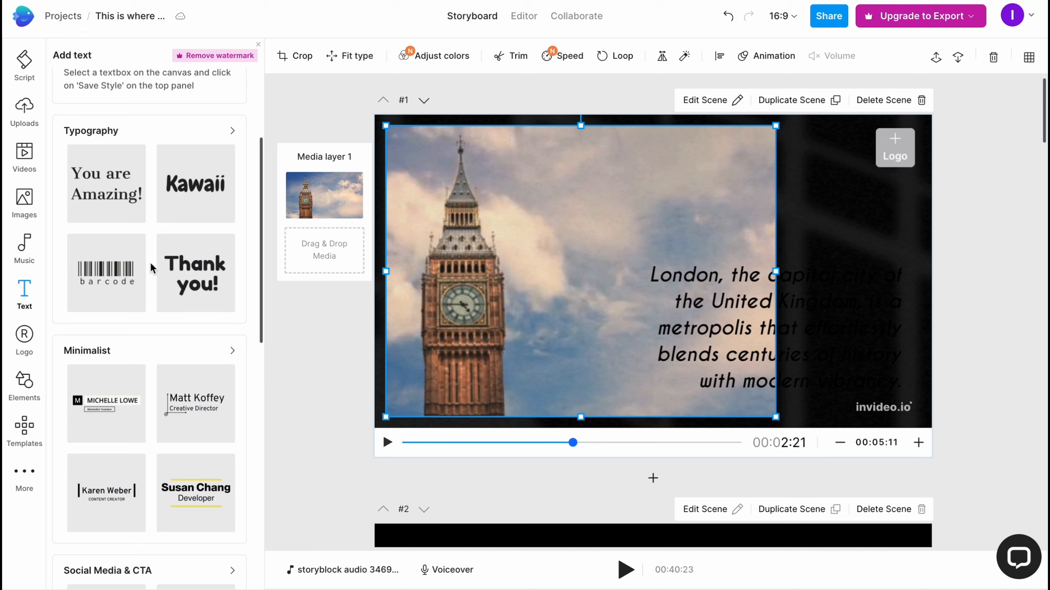
{"action": "scroll", "coordinate": [154, 263], "scroll_direction": "down", "scroll_amount": 3}
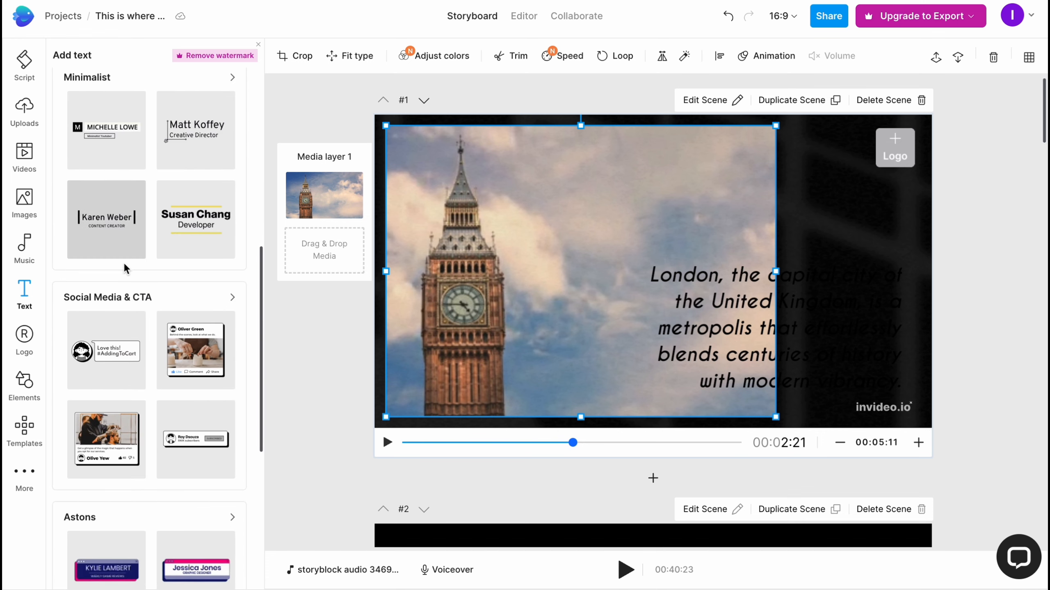
Look through the logo upload option, the available elements and the extra collage layouts for the project.
{"action": "left_click", "coordinate": [25, 337]}
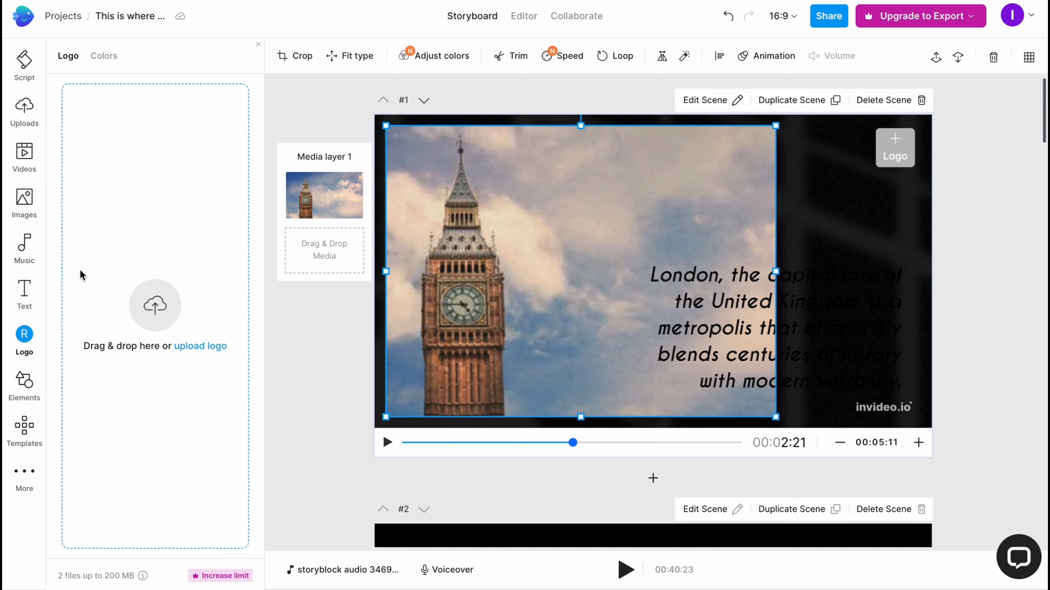
{"action": "left_click", "coordinate": [24, 385]}
{"action": "left_click", "coordinate": [24, 476]}
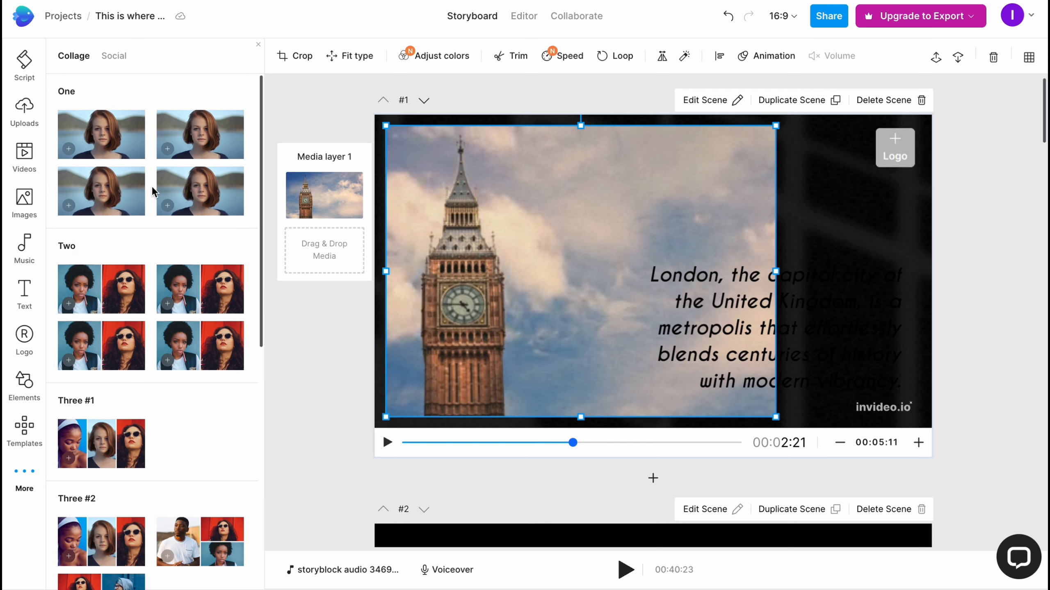
Recolor scene 1's London text to yellow, #FFD300, after checking its edit and font options.
{"action": "left_click", "coordinate": [711, 329]}
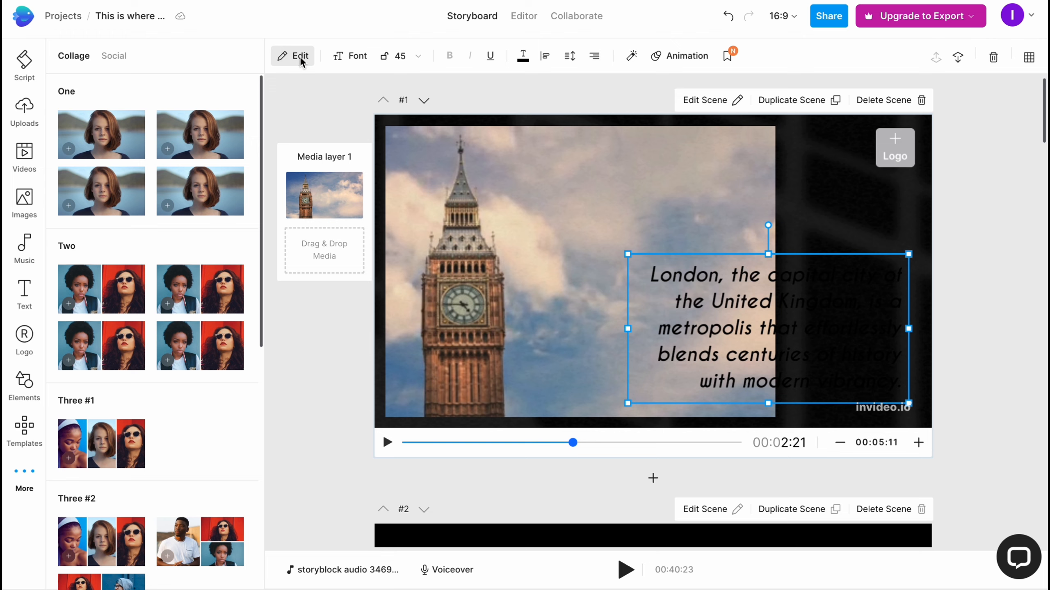
{"action": "left_click", "coordinate": [301, 55]}
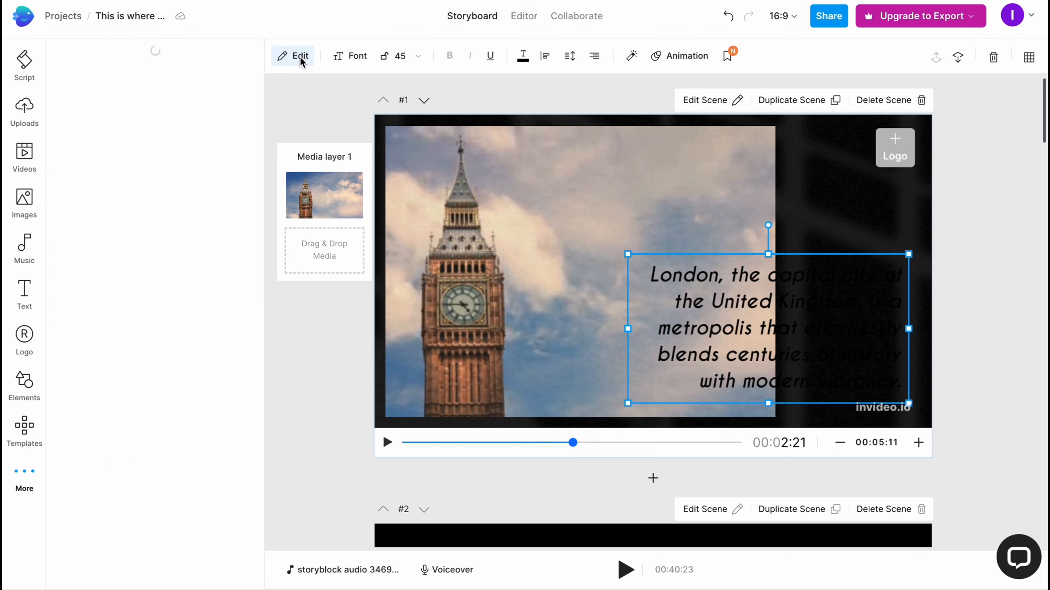
{"action": "left_click", "coordinate": [350, 56]}
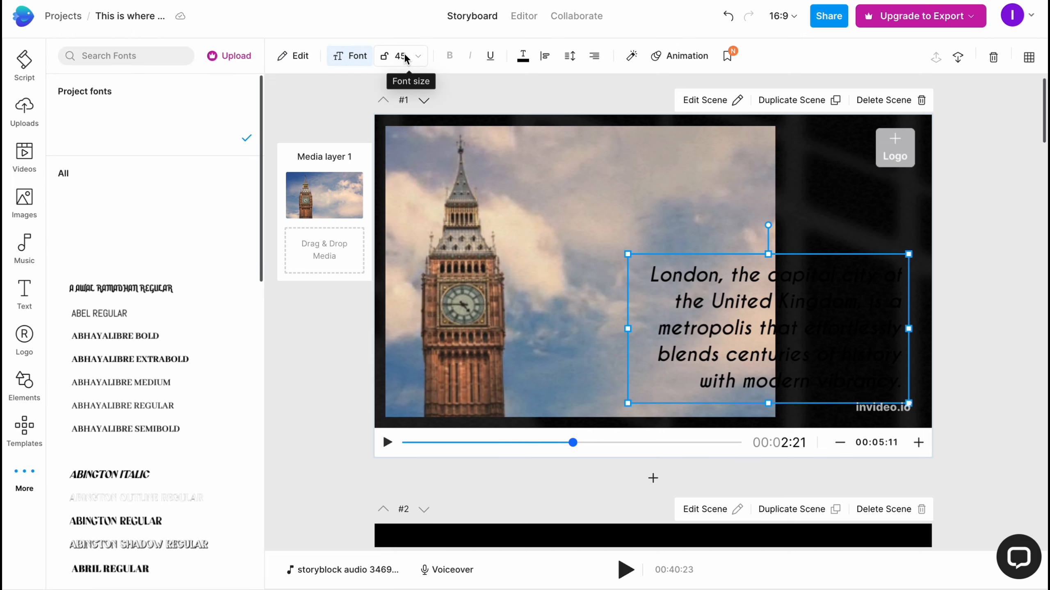
{"action": "left_click", "coordinate": [522, 60]}
{"action": "left_click", "coordinate": [123, 92]}
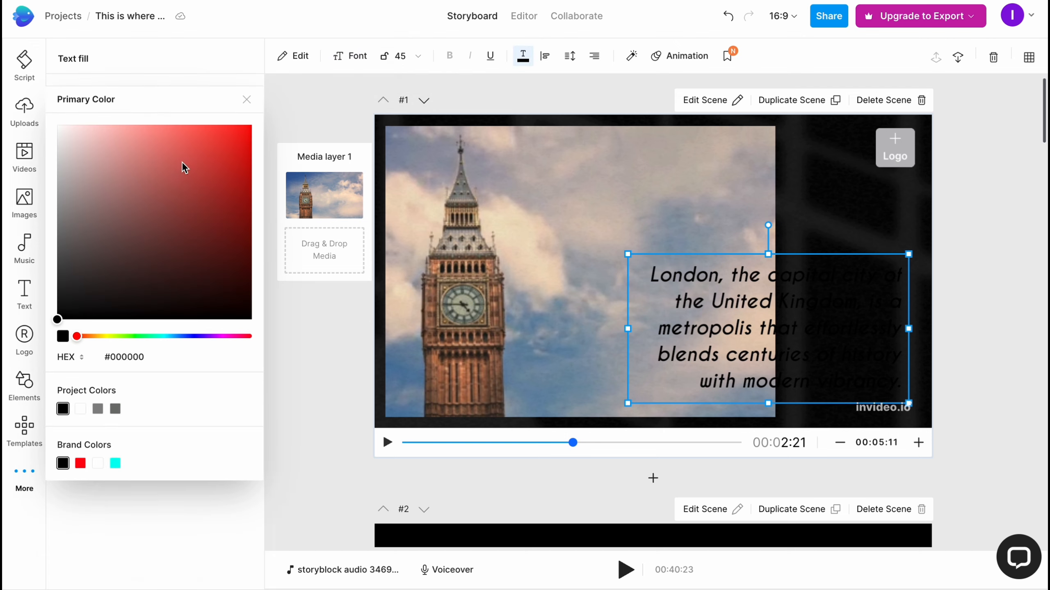
{"action": "left_click_drag", "start_coordinate": [184, 167], "coordinate": [107, 284]}
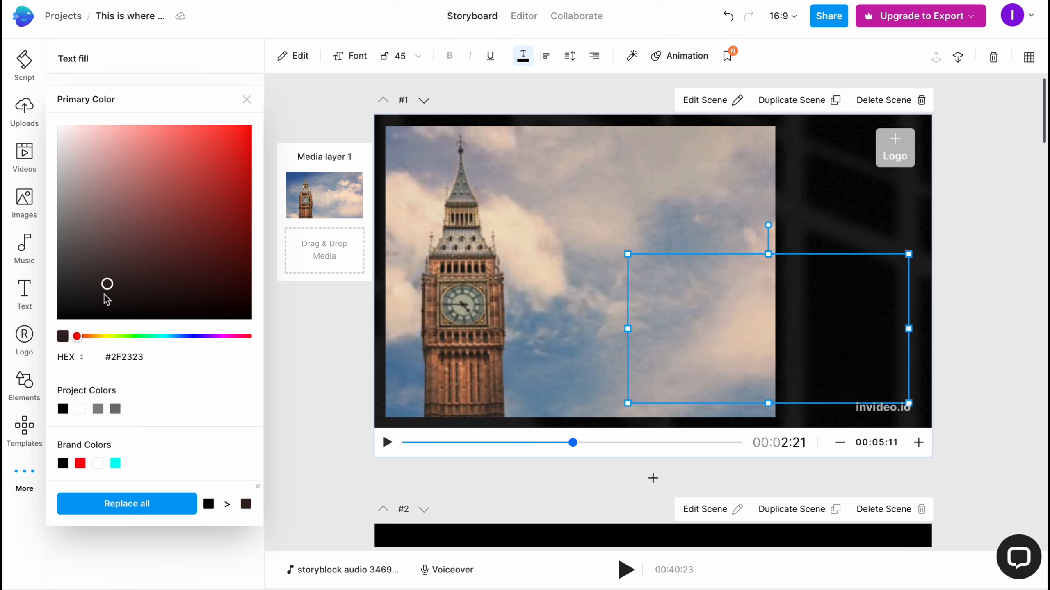
{"action": "left_click_drag", "start_coordinate": [77, 336], "coordinate": [101, 337]}
{"action": "left_click_drag", "start_coordinate": [107, 285], "coordinate": [298, 103]}
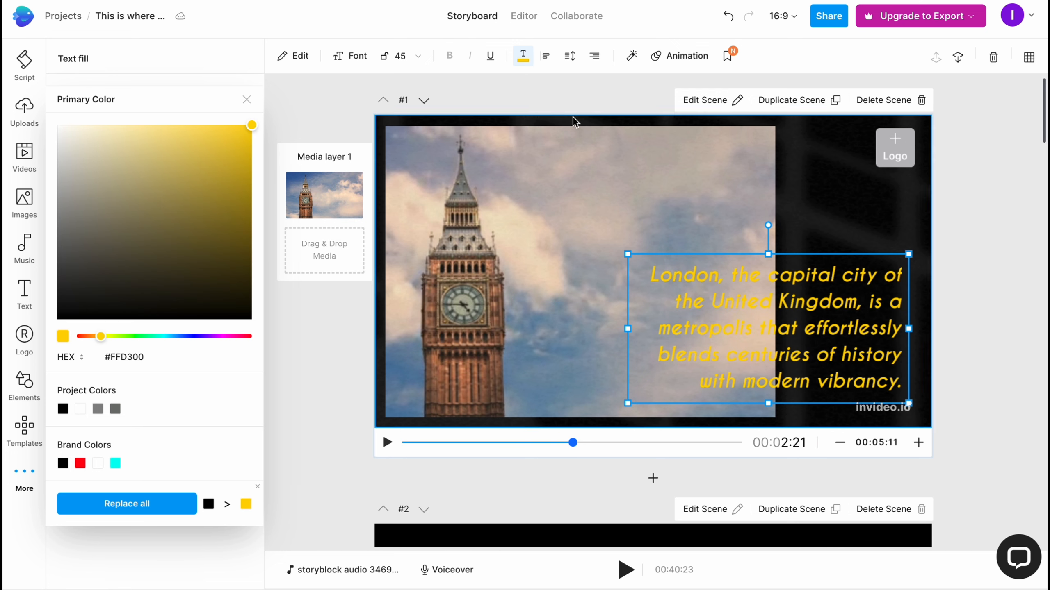
{"action": "left_click", "coordinate": [611, 97]}
{"action": "left_click", "coordinate": [671, 247]}
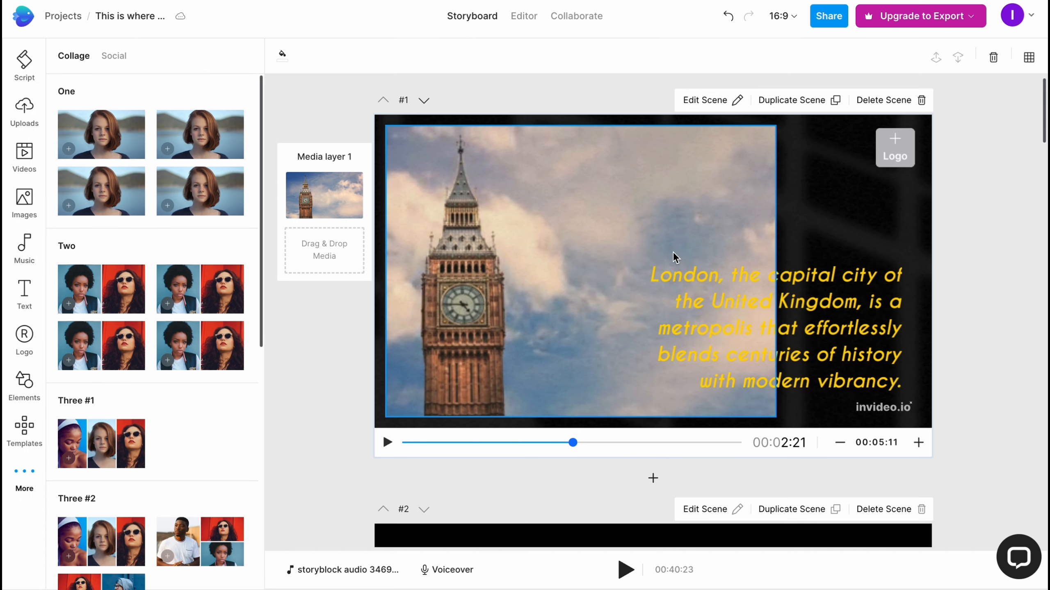
Set the fit type of scene 1's Big Ben clip to Fit with blur.
{"action": "left_click", "coordinate": [777, 315]}
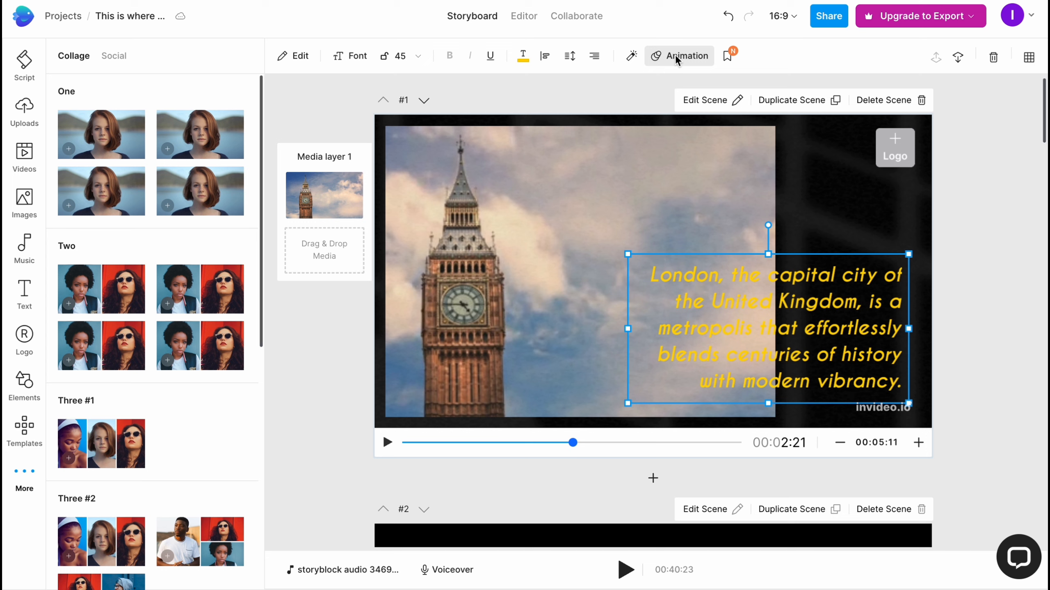
{"action": "left_click", "coordinate": [522, 239]}
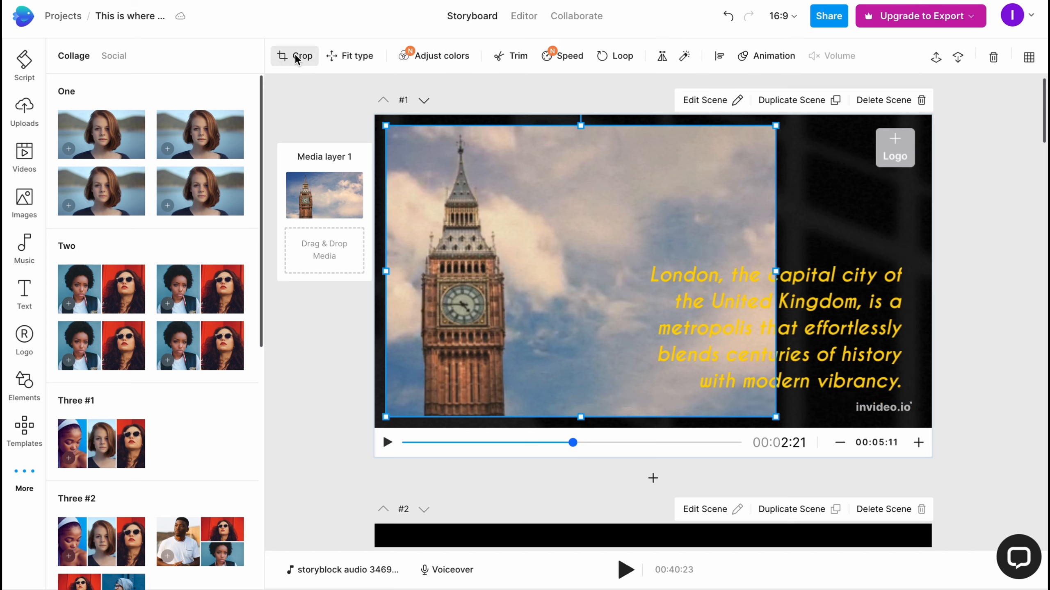
{"action": "left_click", "coordinate": [346, 57]}
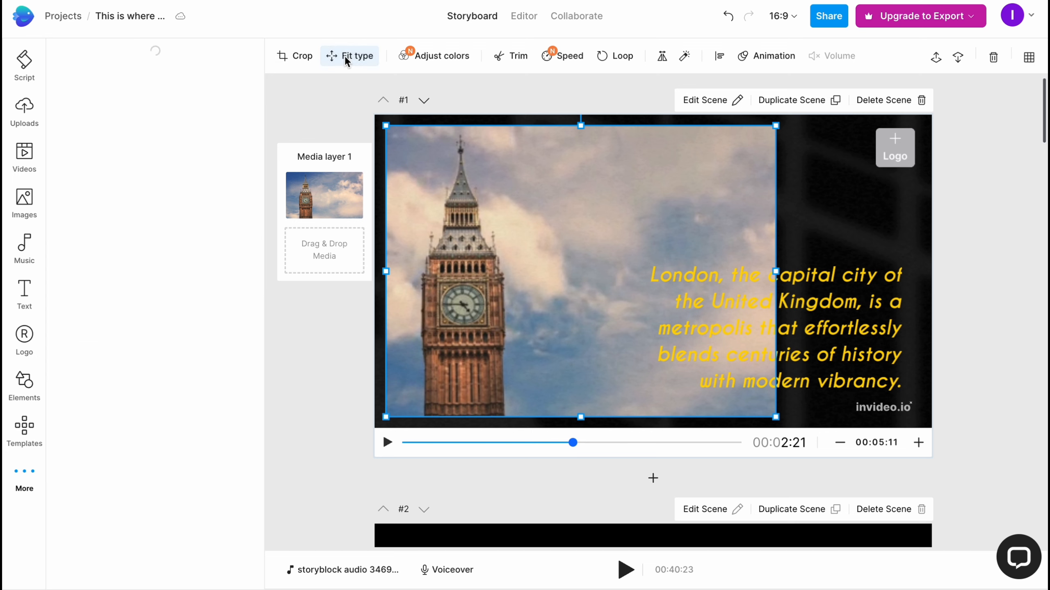
{"action": "left_click", "coordinate": [142, 89]}
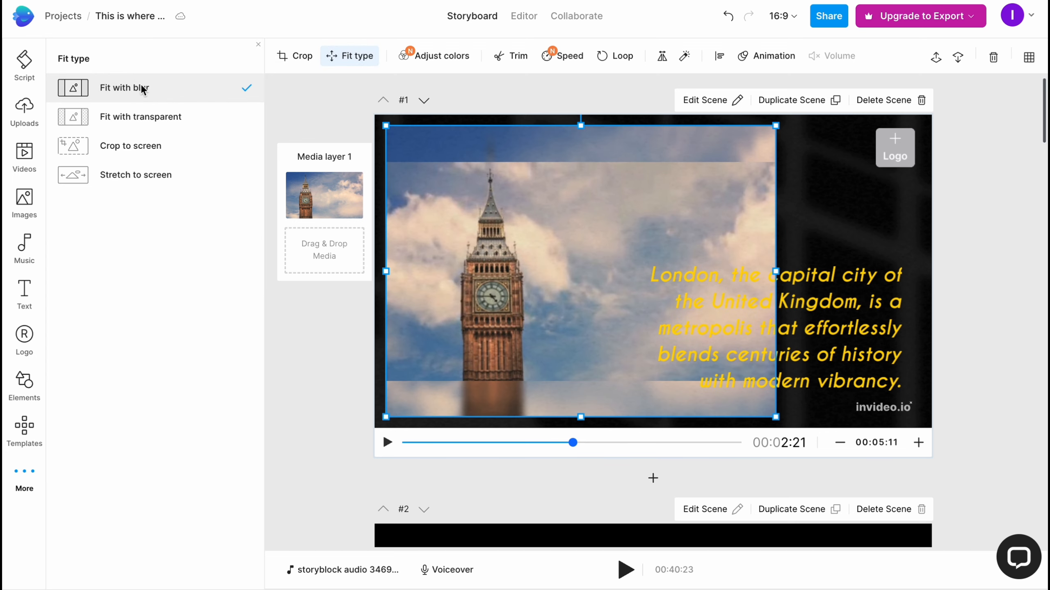
Try the Blissful Solitude filter on scene 1's Big Ben clip and settle on Bokeh Motion at intensity 50.
{"action": "left_click", "coordinate": [437, 60]}
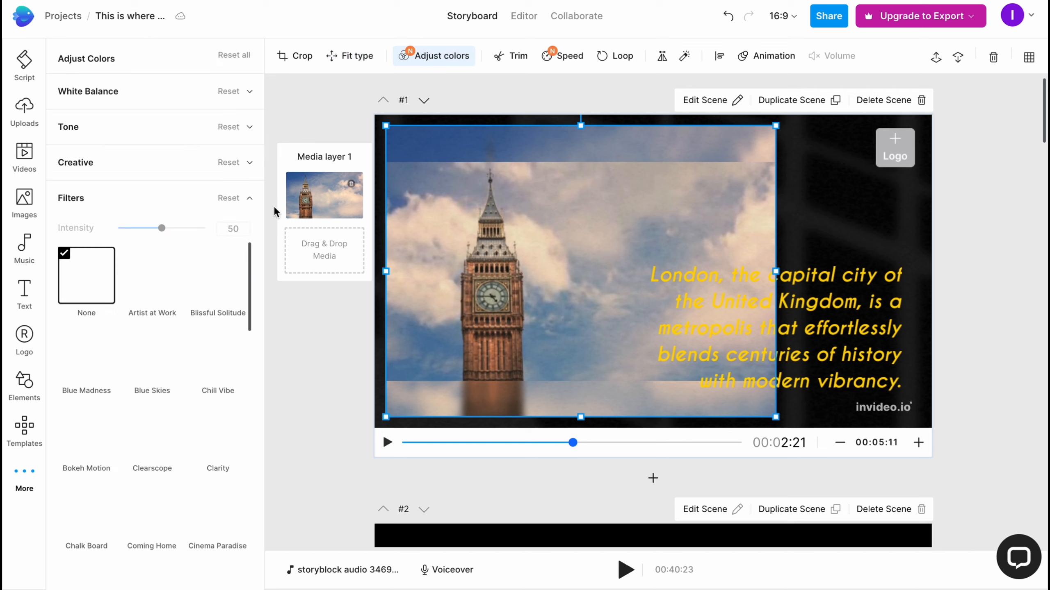
{"action": "left_click", "coordinate": [206, 282]}
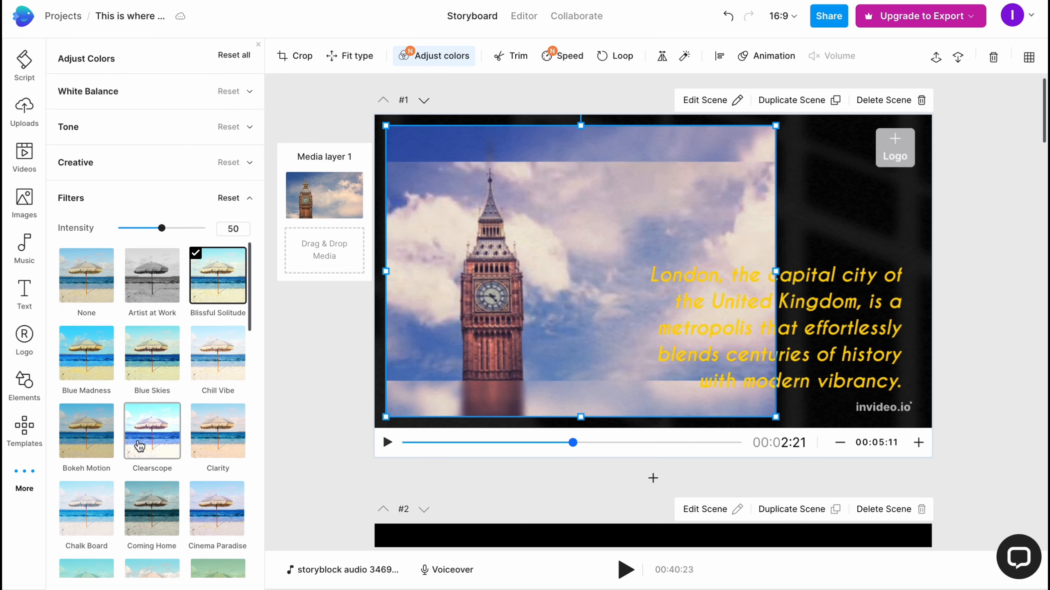
{"action": "left_click", "coordinate": [111, 434]}
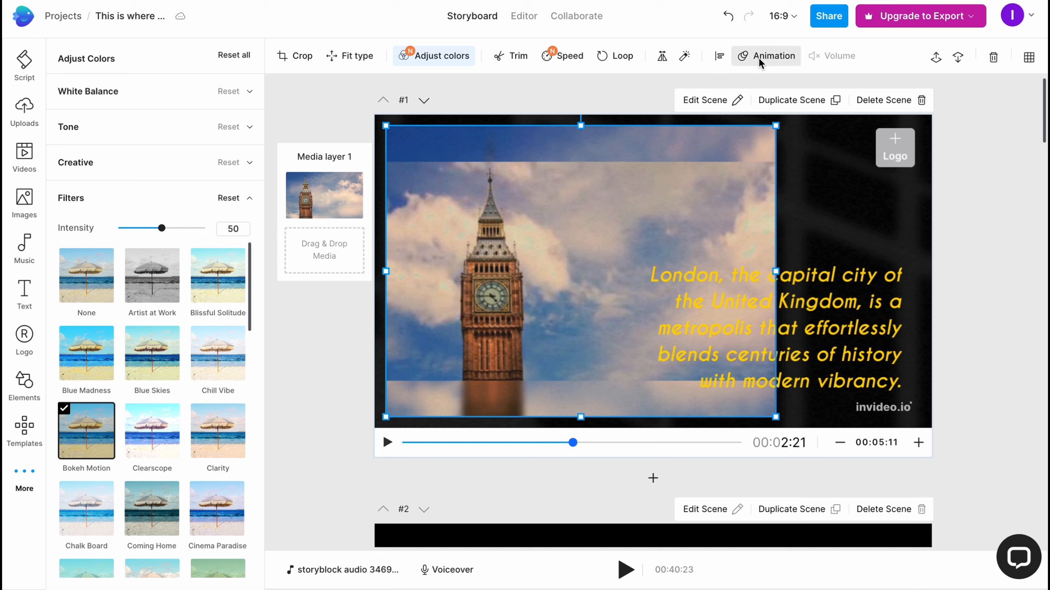
{"action": "left_click", "coordinate": [561, 78]}
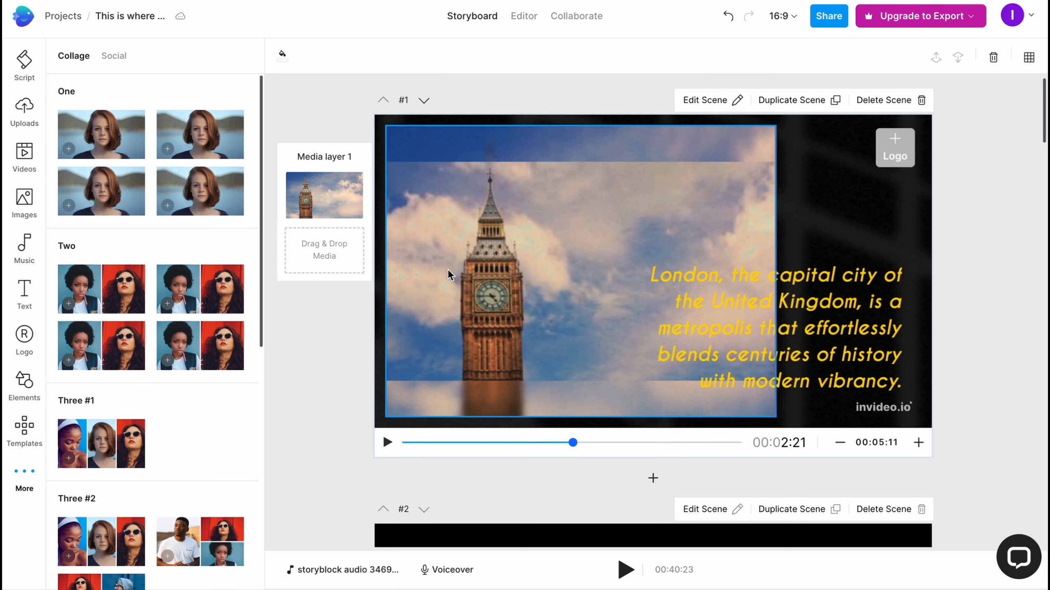
Open scene 1 in the timeline editor and examine the timeline from its start at 00:00:00.
{"action": "scroll", "coordinate": [469, 300], "scroll_direction": "down", "scroll_amount": 5}
{"action": "scroll", "coordinate": [469, 300], "scroll_direction": "up", "scroll_amount": 3}
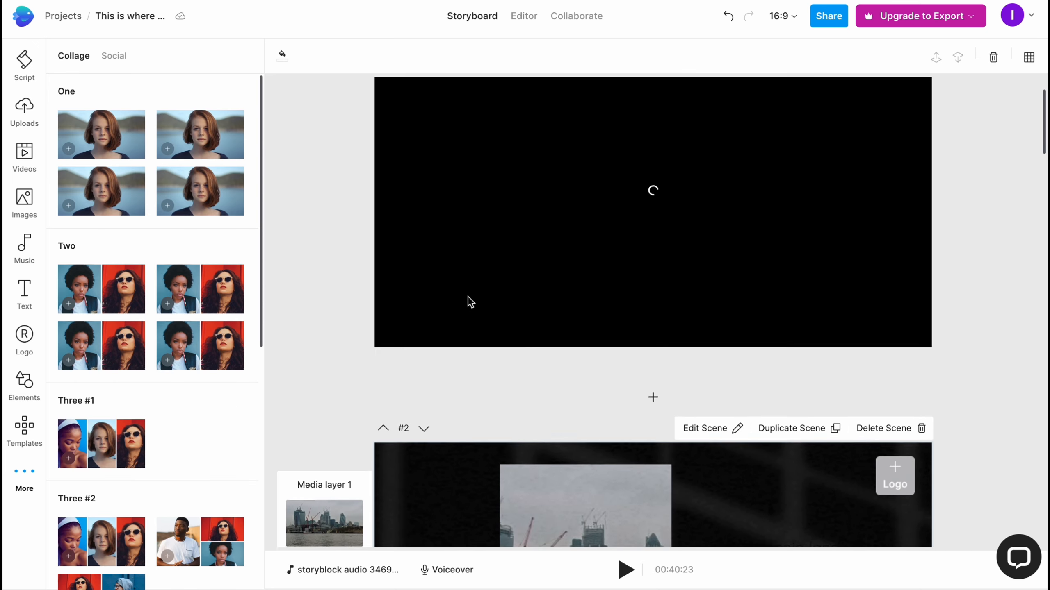
{"action": "scroll", "coordinate": [469, 300], "scroll_direction": "up", "scroll_amount": 1}
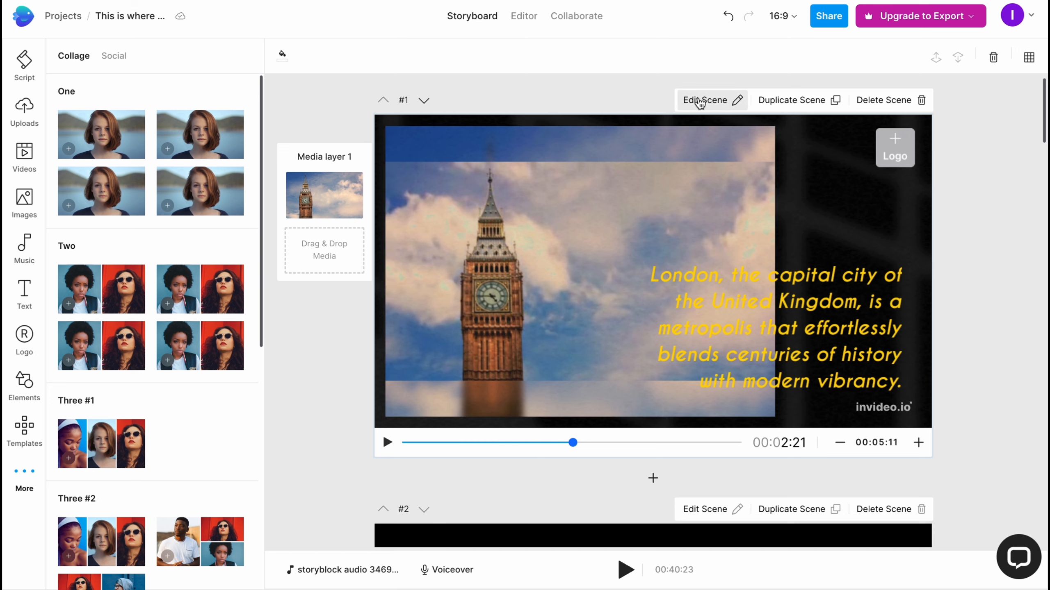
{"action": "left_click", "coordinate": [701, 101]}
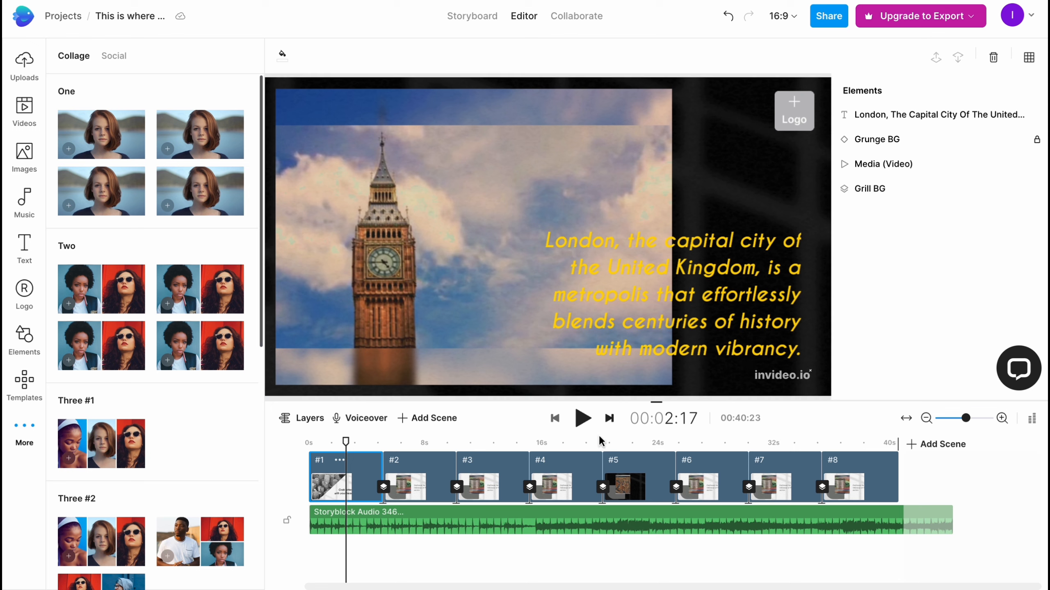
{"action": "left_click_drag", "start_coordinate": [347, 441], "coordinate": [192, 439]}
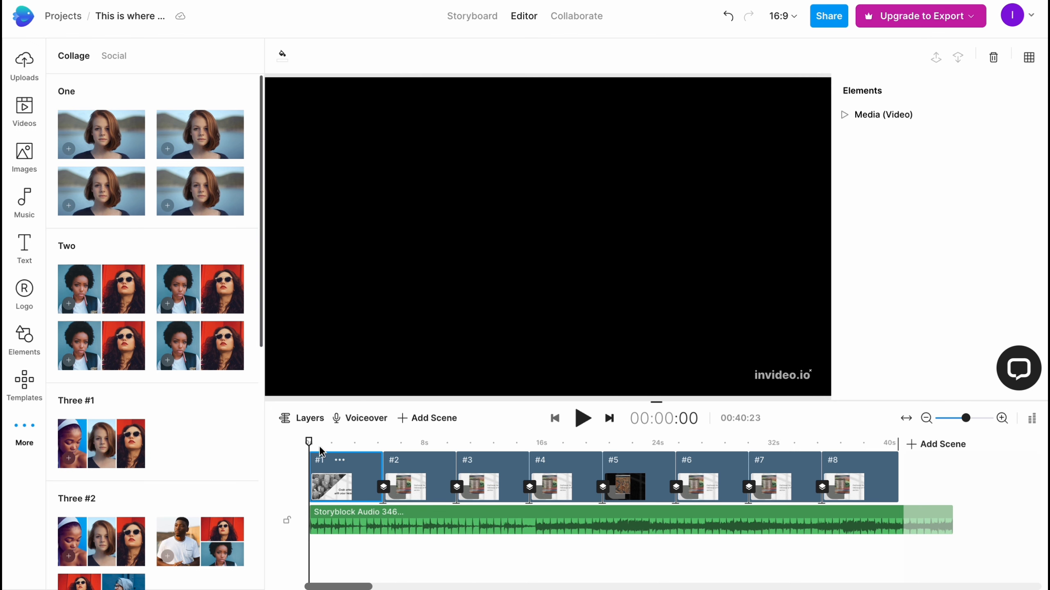
{"action": "scroll", "coordinate": [314, 461], "scroll_direction": "up", "scroll_amount": 3}
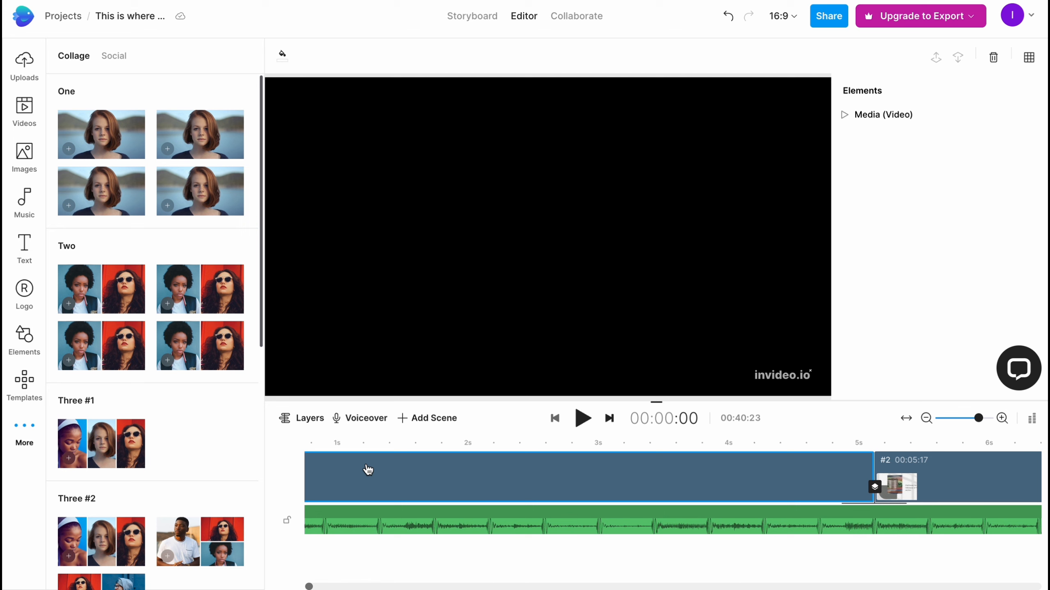
Check the available voiceover sources and the scene's timeline, and return from the timeline editor to the storyboard.
{"action": "left_click", "coordinate": [365, 421]}
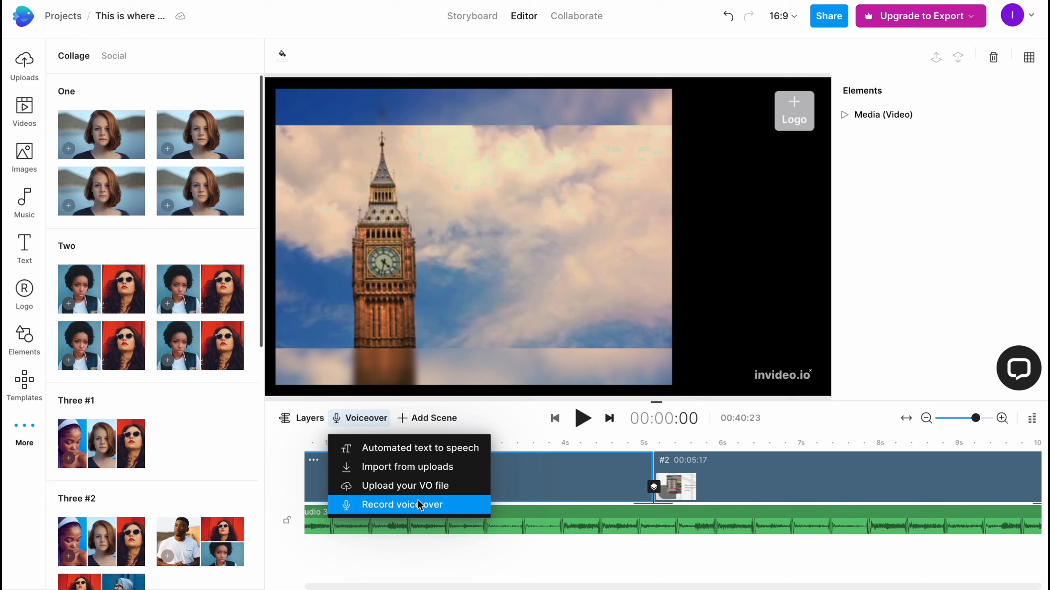
{"action": "left_click", "coordinate": [632, 448]}
{"action": "left_click_drag", "start_coordinate": [632, 448], "coordinate": [187, 454]}
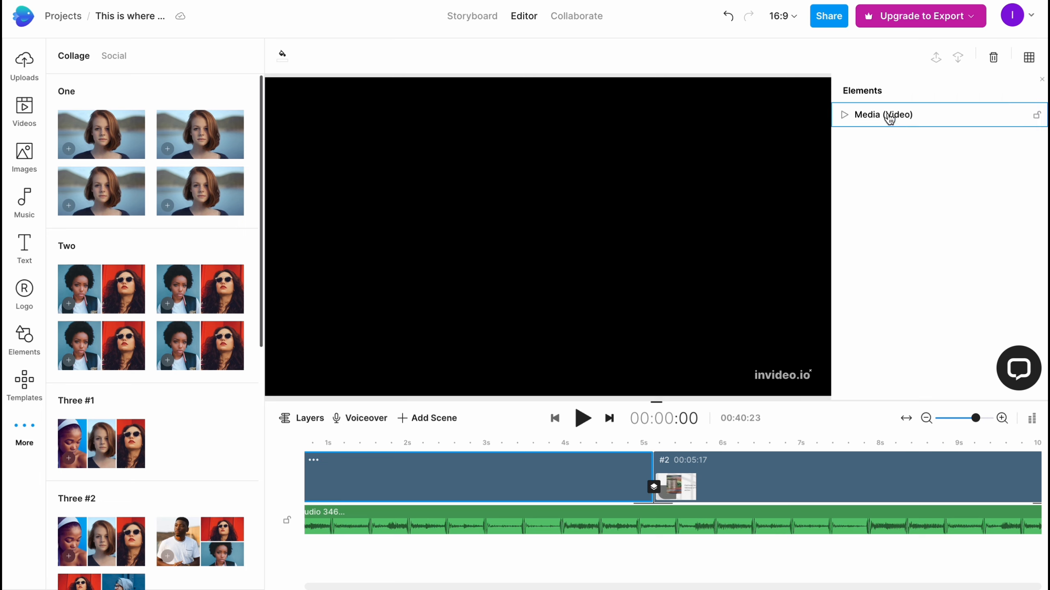
{"action": "left_click", "coordinate": [475, 23]}
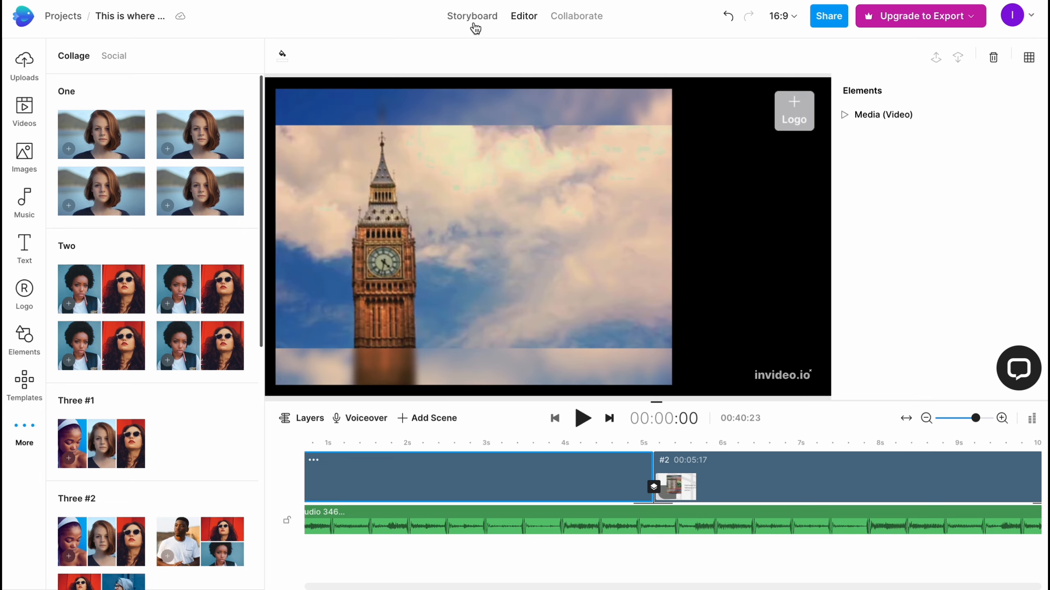
{"action": "left_click", "coordinate": [521, 17]}
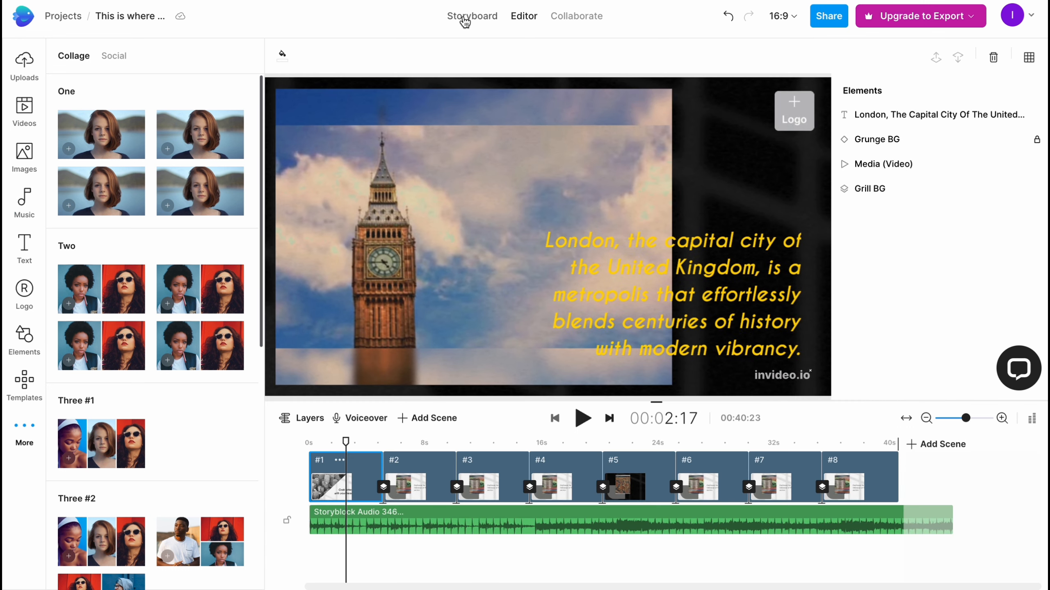
{"action": "left_click", "coordinate": [465, 17]}
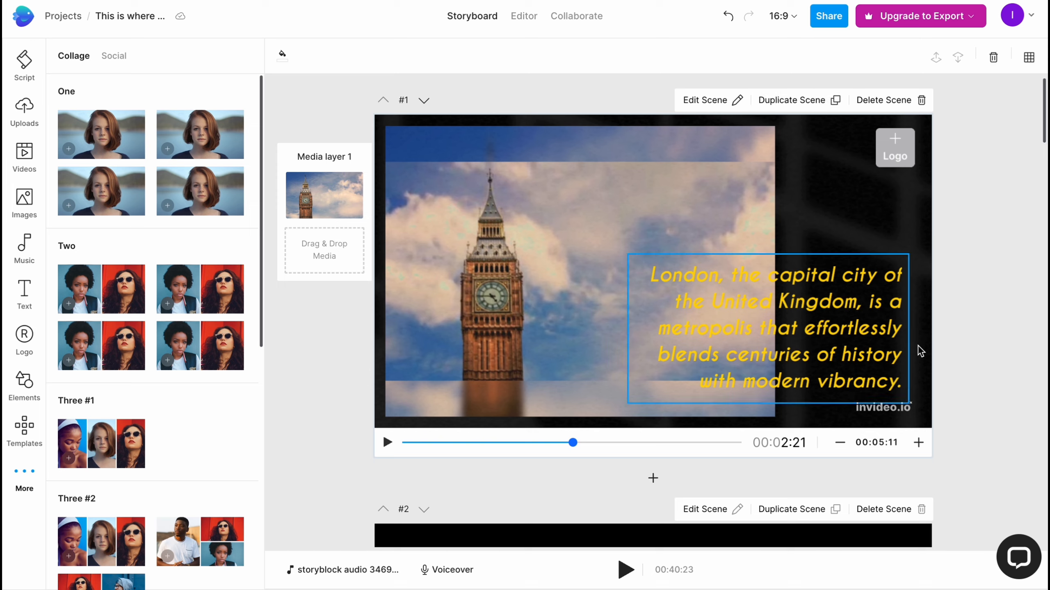
View the project's collaboration and team invitation options and close them without inviting anyone.
{"action": "left_click", "coordinate": [564, 18]}
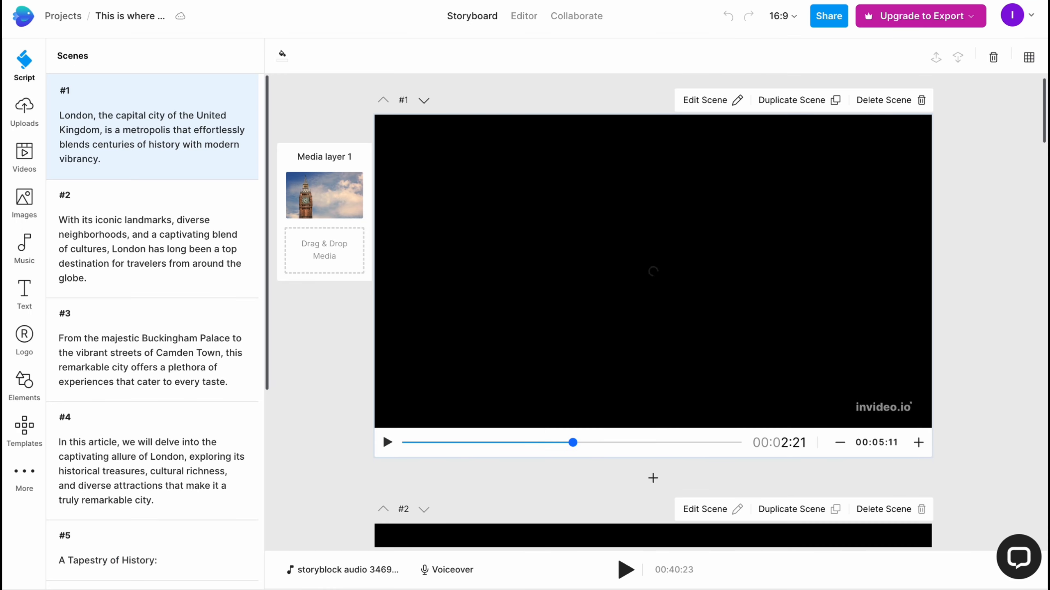
{"action": "left_click", "coordinate": [831, 21]}
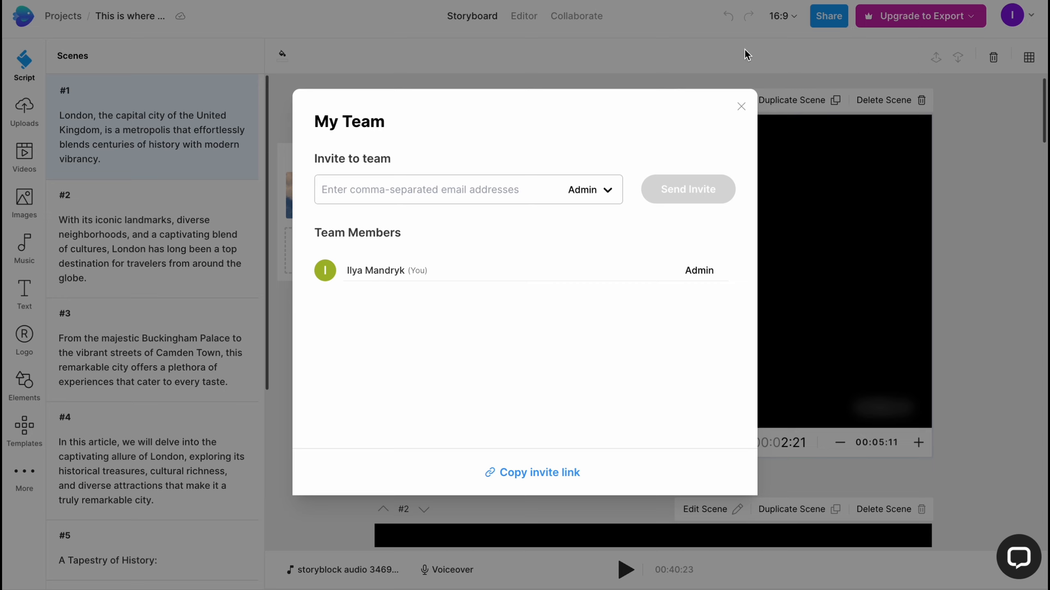
{"action": "left_click", "coordinate": [741, 106]}
View the export quality options and proceed with 1080p to the paid upgrade plans.
{"action": "left_click", "coordinate": [969, 18]}
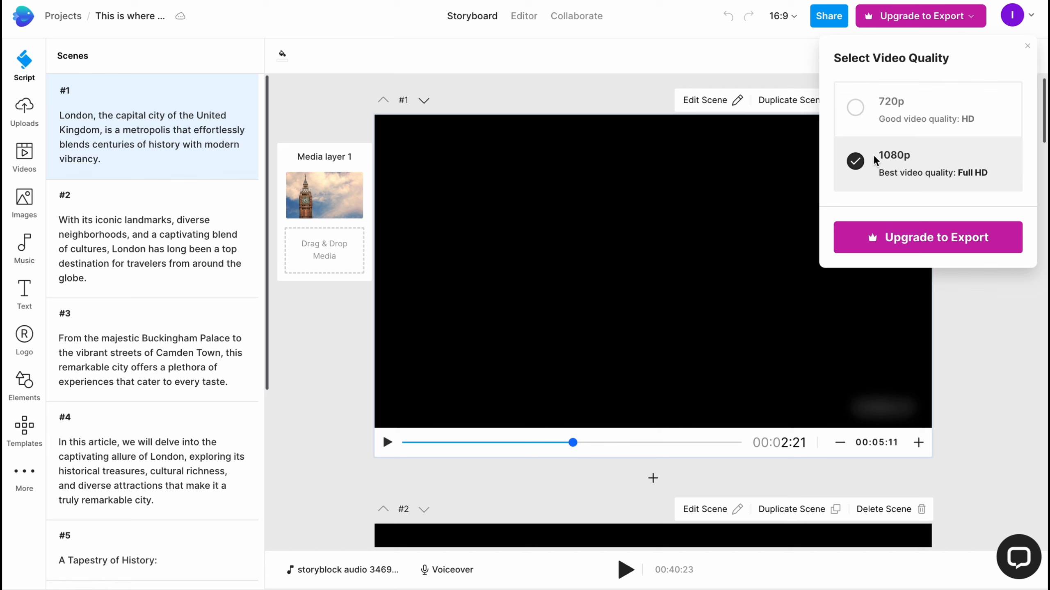
{"action": "left_click_drag", "start_coordinate": [873, 159], "coordinate": [916, 153]}
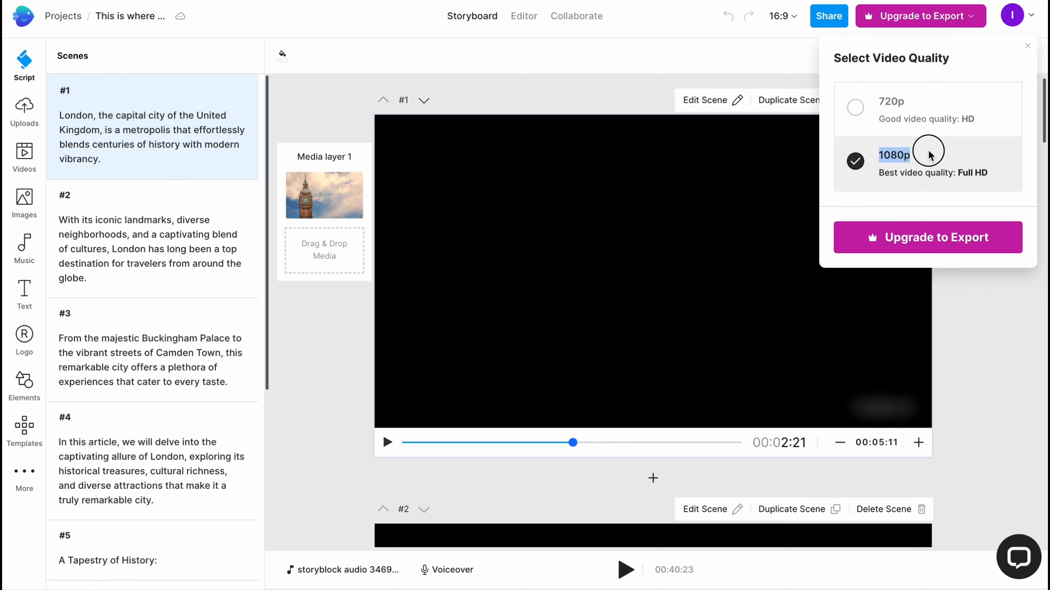
{"action": "left_click", "coordinate": [917, 245]}
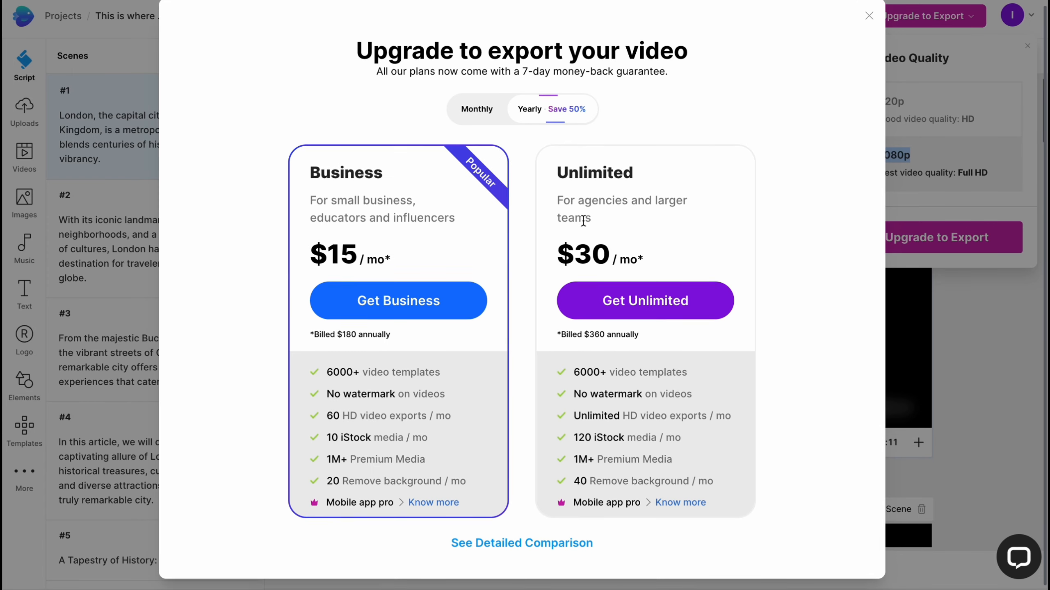
Show the upgrade plans with monthly billing and examine the Business and Unlimited offers and the Business price.
{"action": "left_click", "coordinate": [478, 107]}
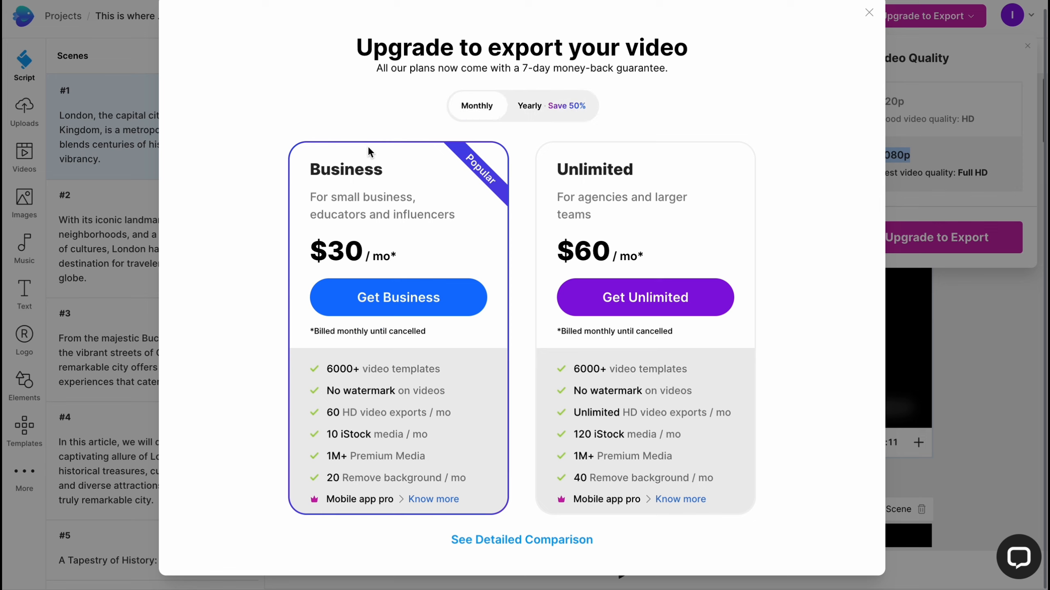
{"action": "left_click_drag", "start_coordinate": [278, 168], "coordinate": [594, 171]}
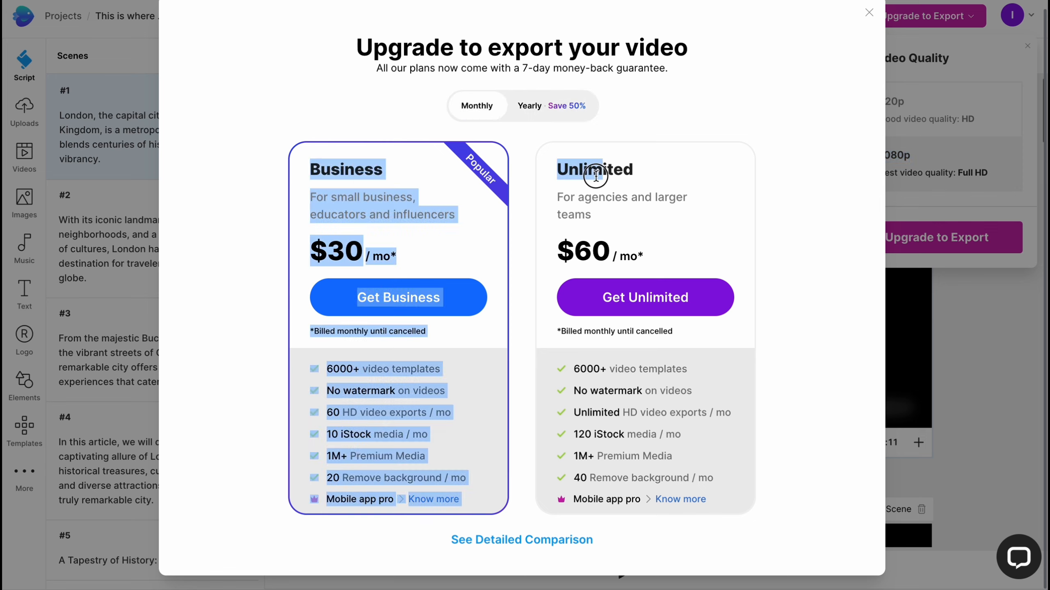
{"action": "left_click", "coordinate": [285, 157]}
{"action": "left_click", "coordinate": [325, 254]}
{"action": "left_click_drag", "start_coordinate": [325, 254], "coordinate": [397, 257]}
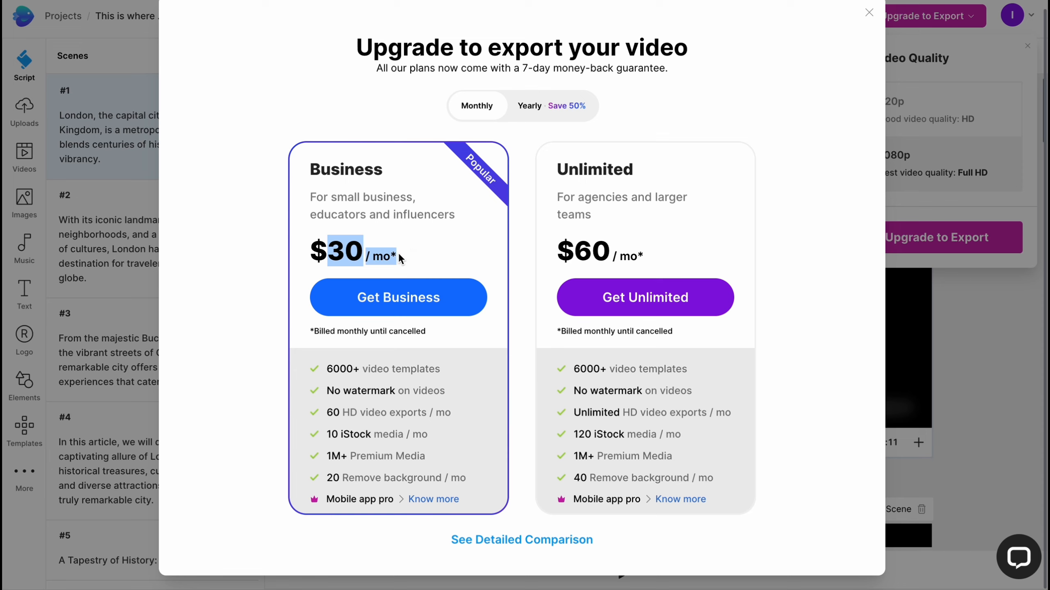
Examine the Unlimited plan and compare both plans' prices under yearly billing with those under monthly billing.
{"action": "left_click_drag", "start_coordinate": [558, 169], "coordinate": [668, 159]}
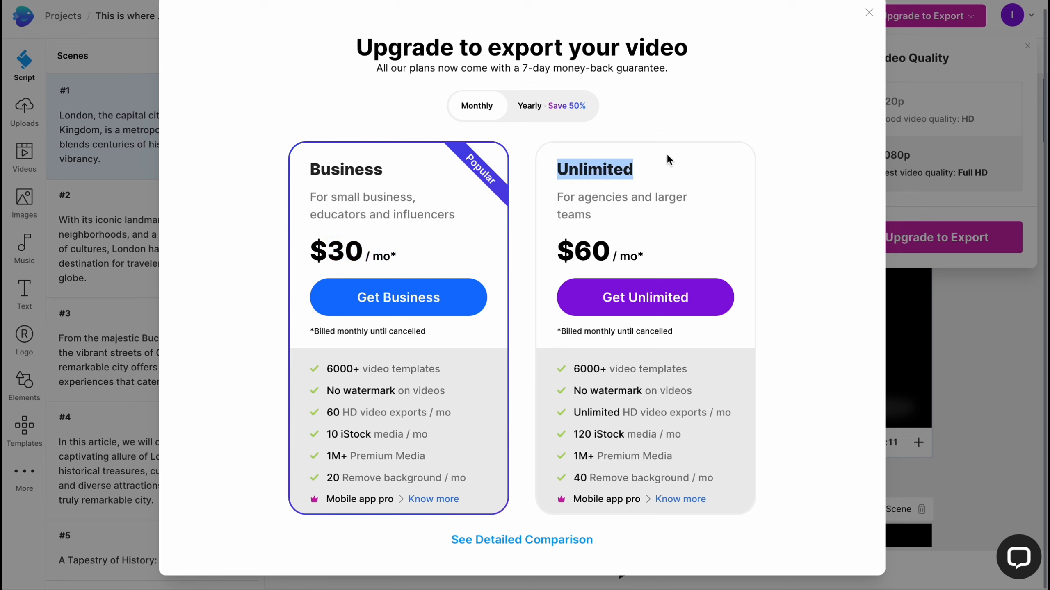
{"action": "left_click", "coordinate": [564, 260]}
{"action": "left_click", "coordinate": [545, 106]}
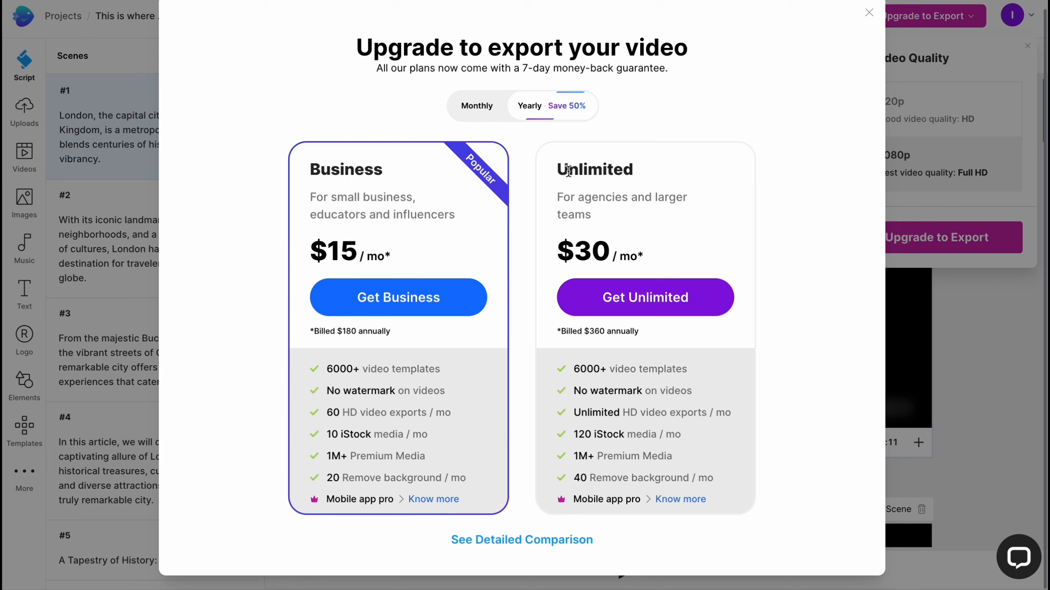
{"action": "left_click", "coordinate": [478, 108]}
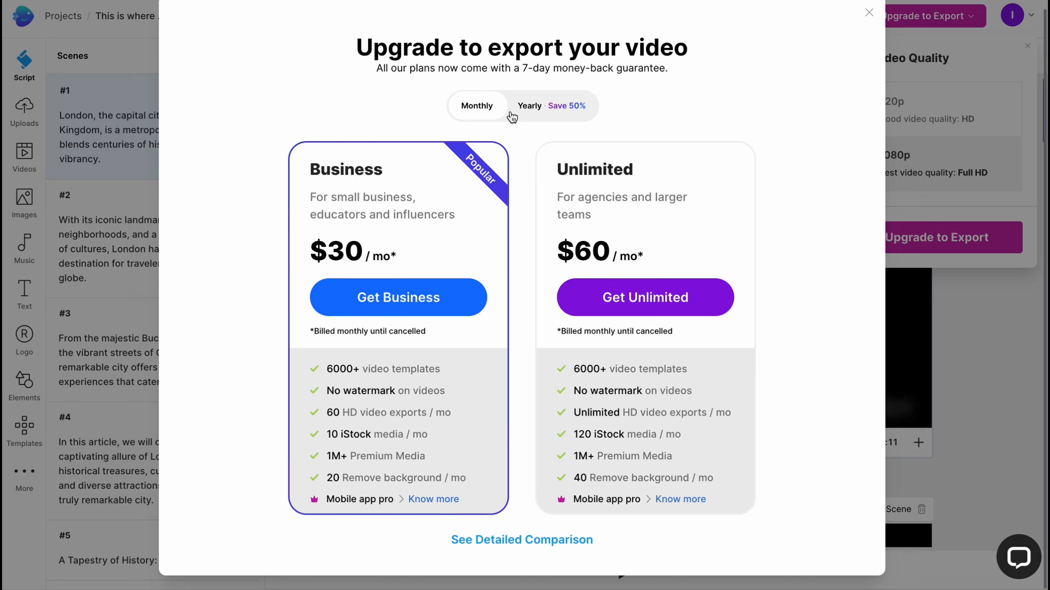
Close the upgrade plans and the video quality options without upgrading, and look over the storyboard's first scenes.
{"action": "left_click", "coordinate": [870, 13]}
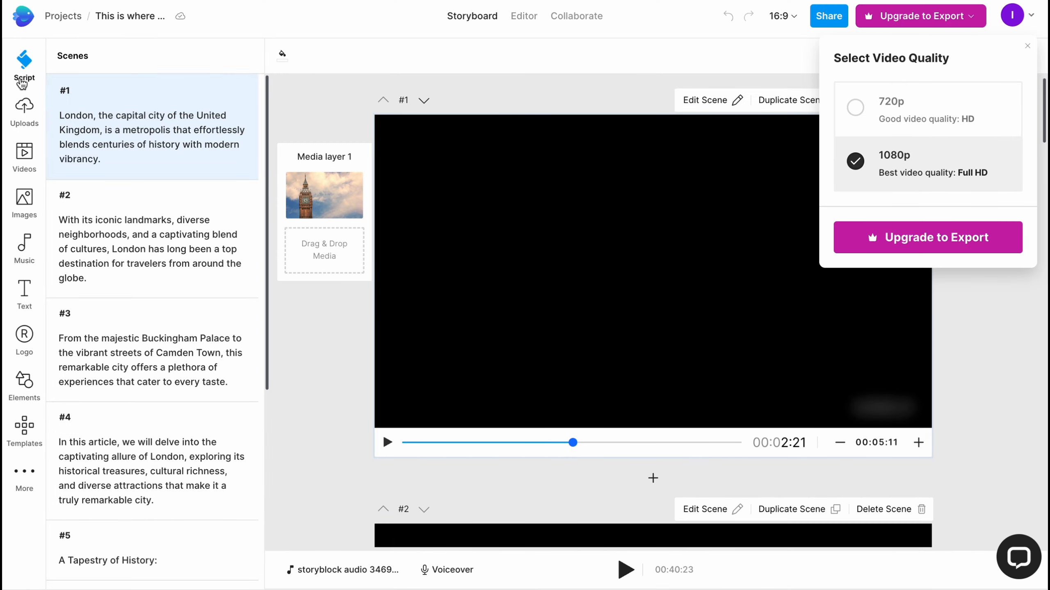
{"action": "left_click", "coordinate": [504, 88]}
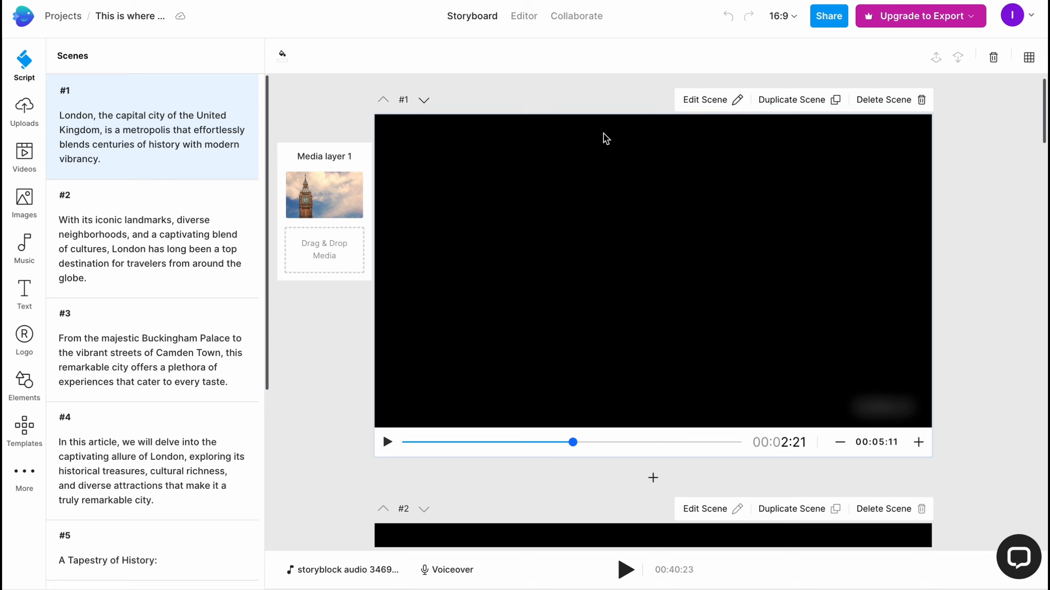
{"action": "scroll", "coordinate": [604, 138], "scroll_direction": "down", "scroll_amount": 3}
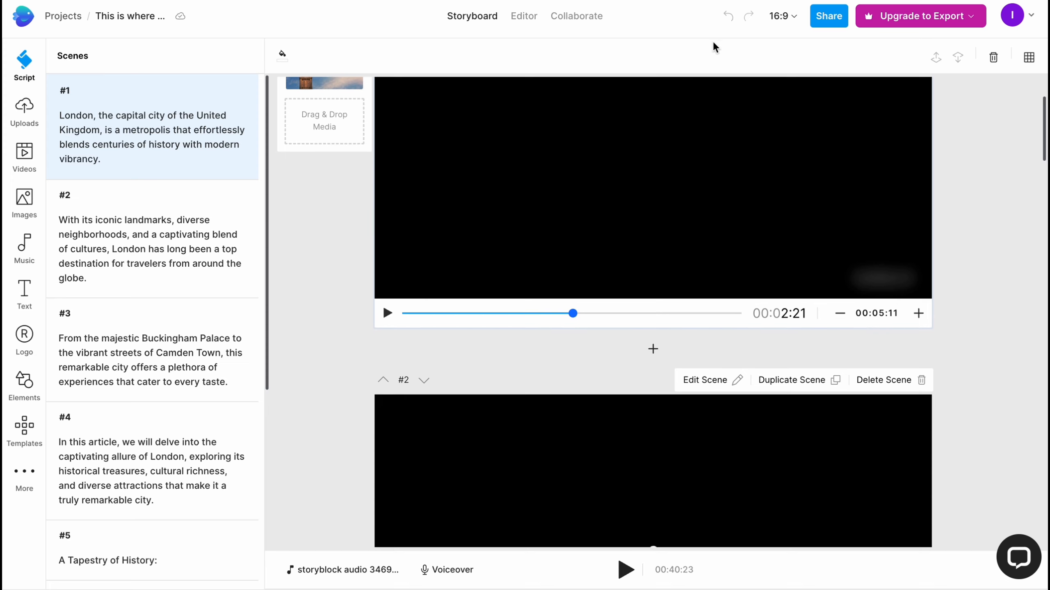